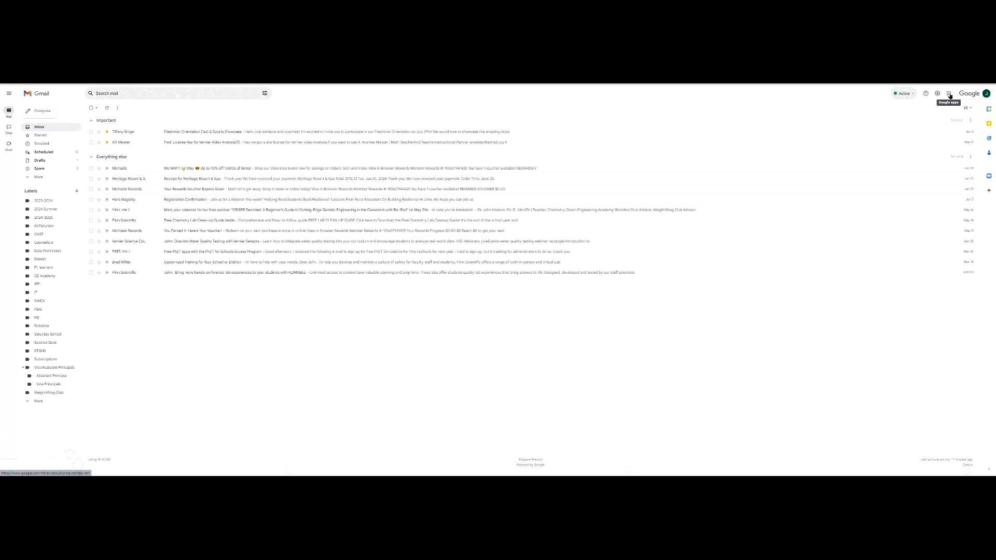
# Open and close the Google apps list twice.
pyautogui.click(950, 93)
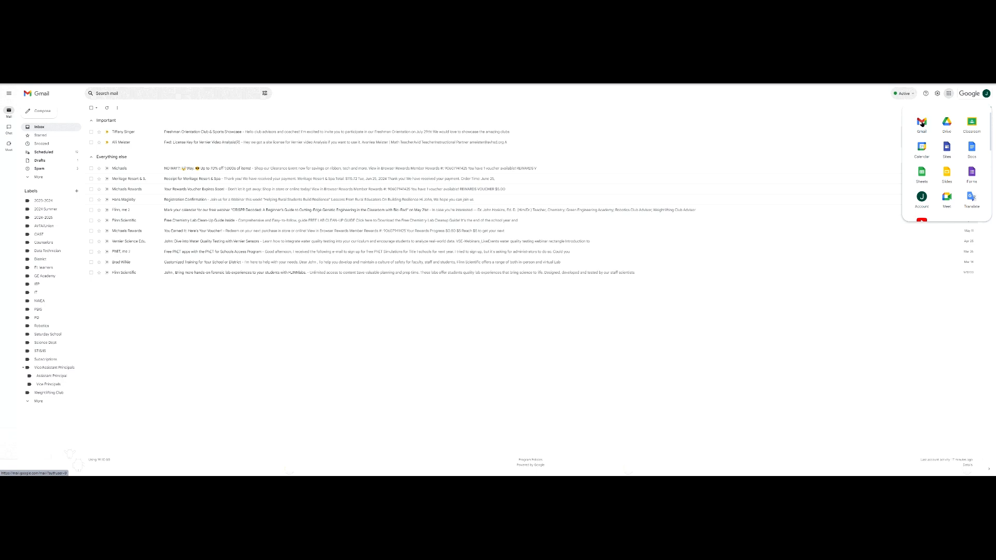
pyautogui.click(947, 95)
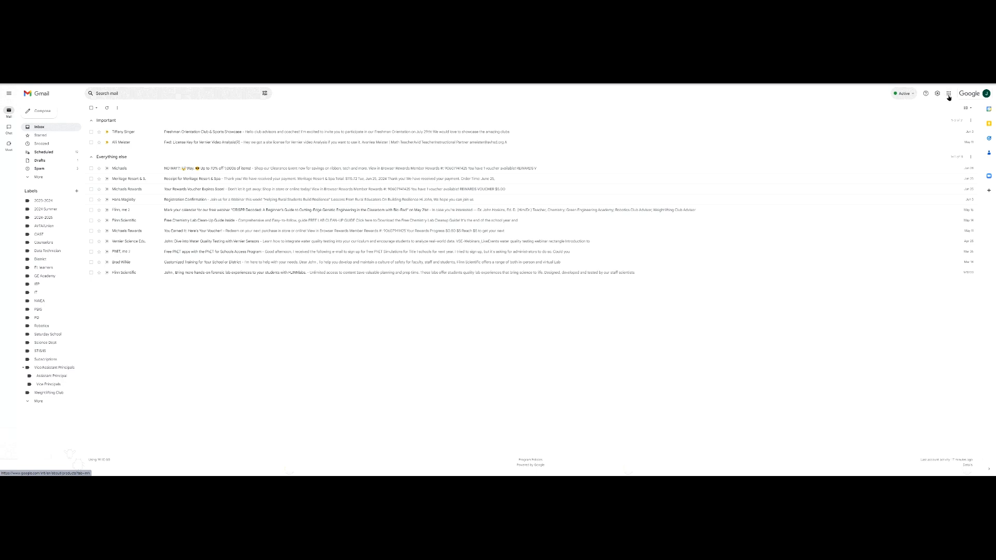
pyautogui.click(949, 96)
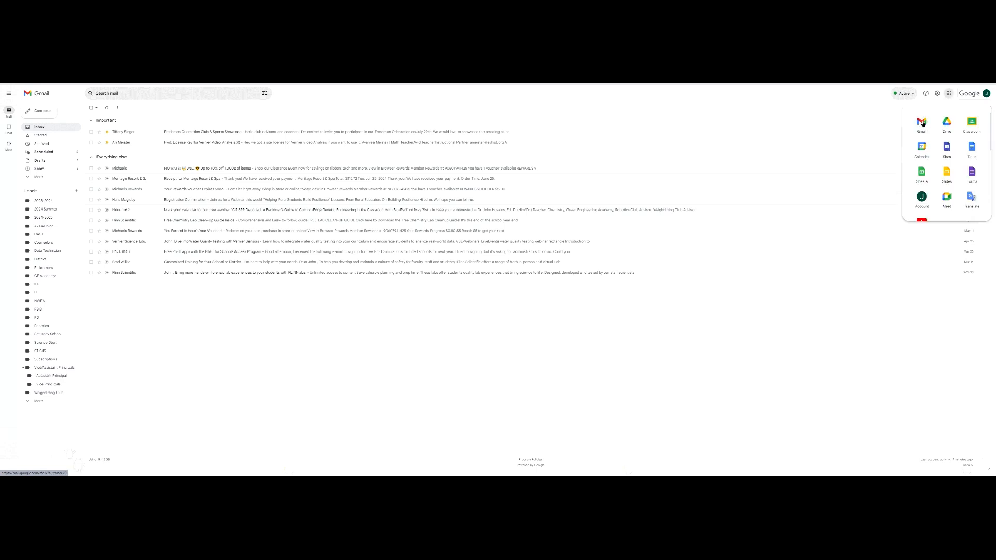
pyautogui.click(949, 93)
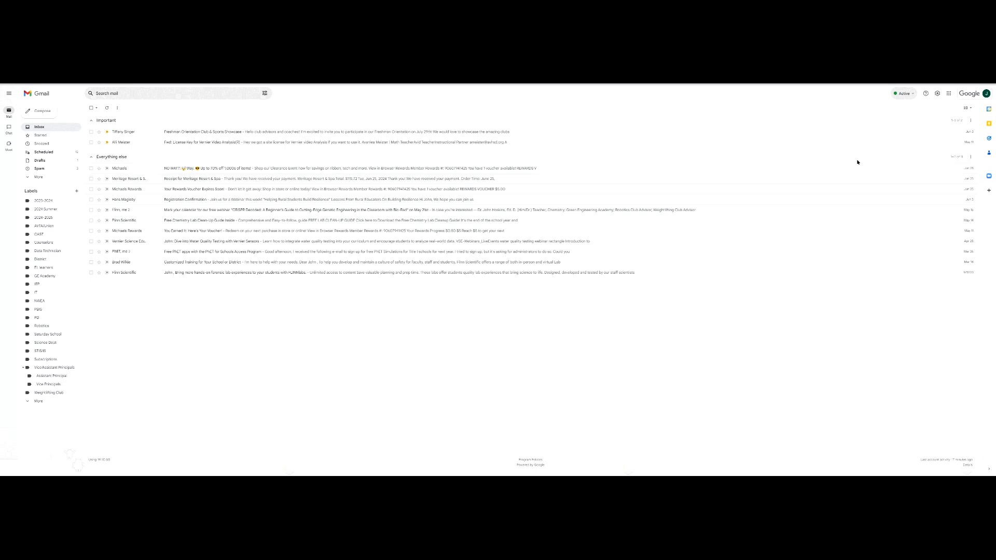
# In Quick settings, try Compact and Comfortable density, then settle on Default.
pyautogui.click(938, 94)
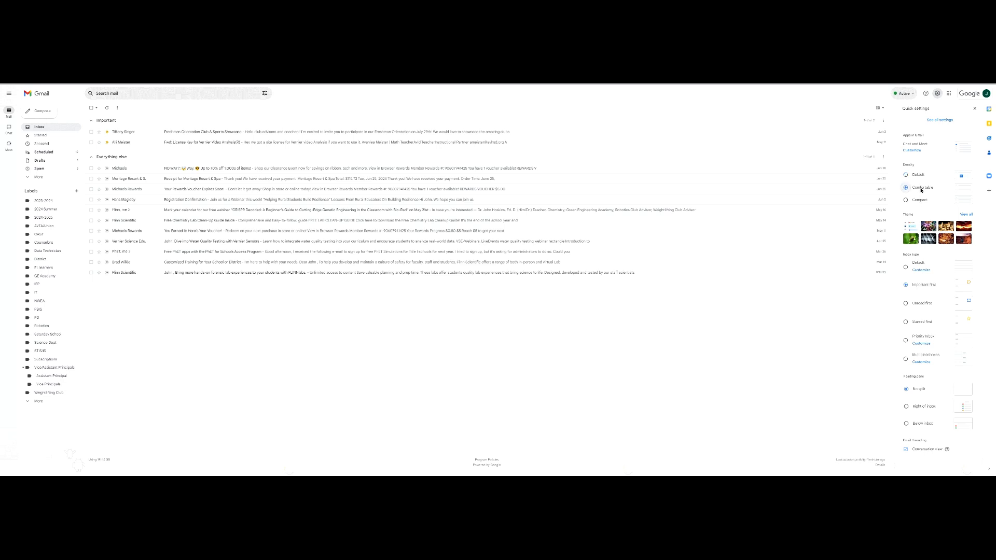
pyautogui.click(919, 200)
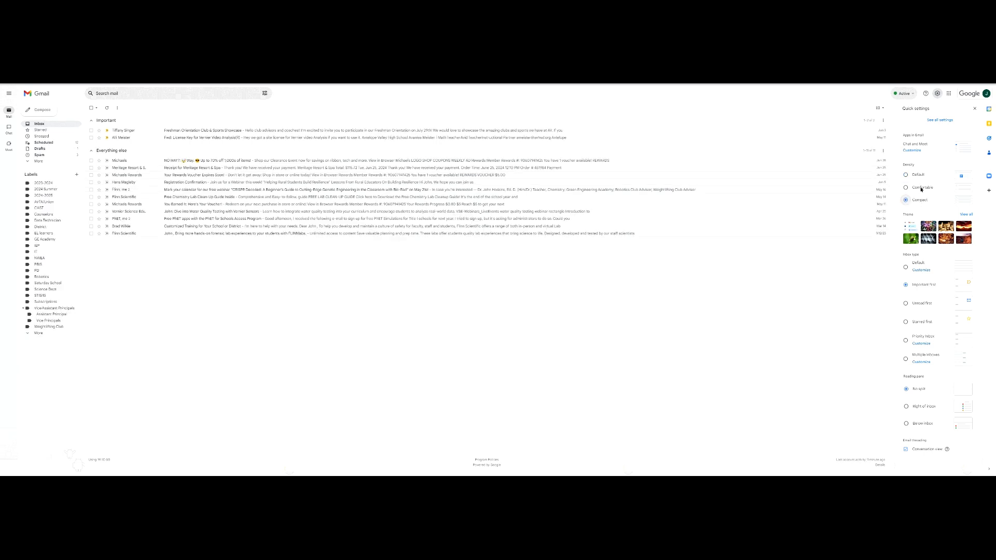
pyautogui.click(922, 188)
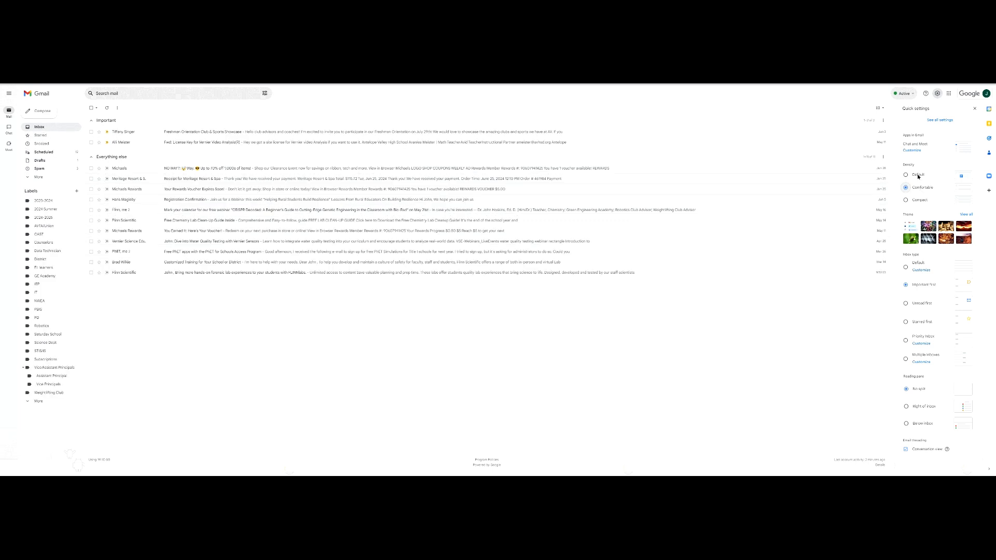
pyautogui.click(918, 176)
# Preview several photo themes (red canyon, river canyon, white tubes), then restore the plain default theme.
pyautogui.click(928, 227)
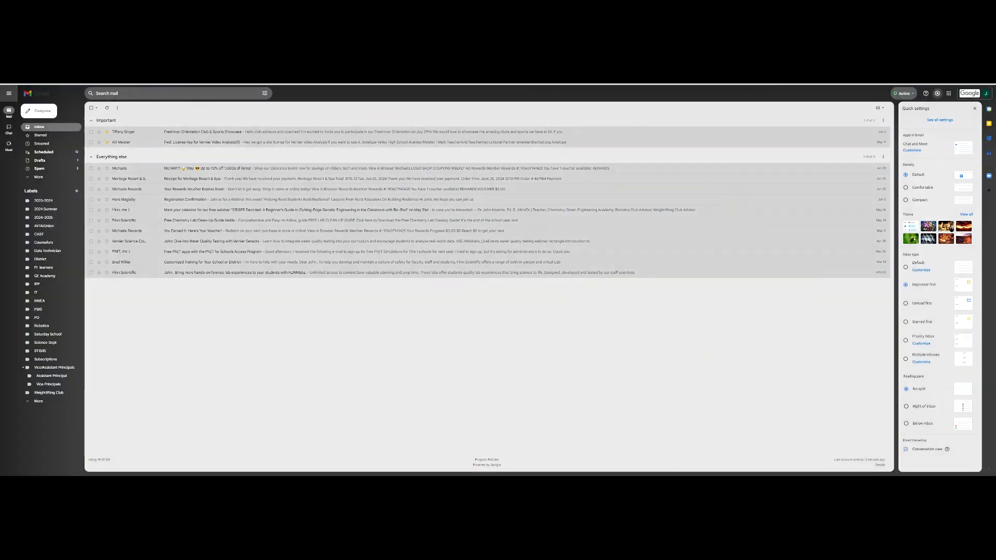
pyautogui.click(946, 228)
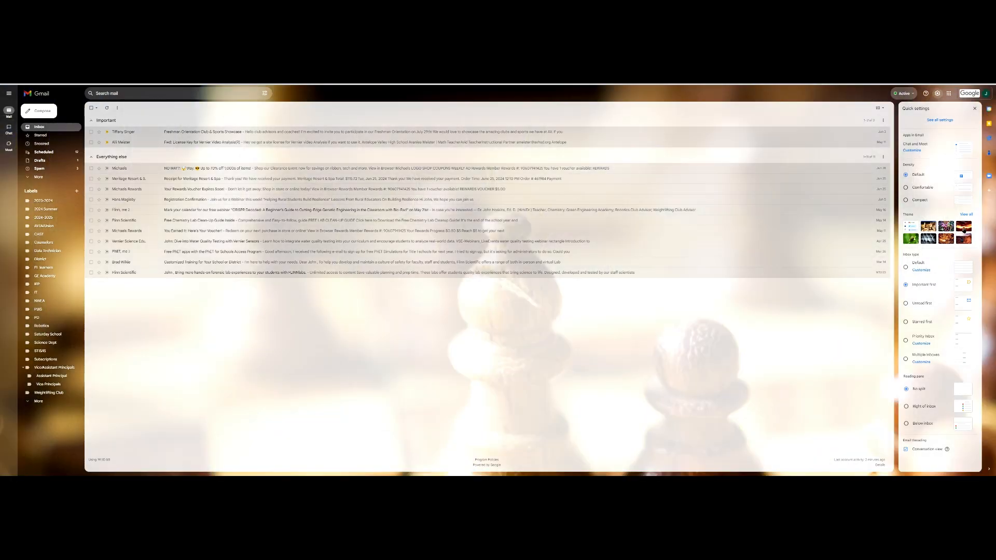
pyautogui.click(963, 239)
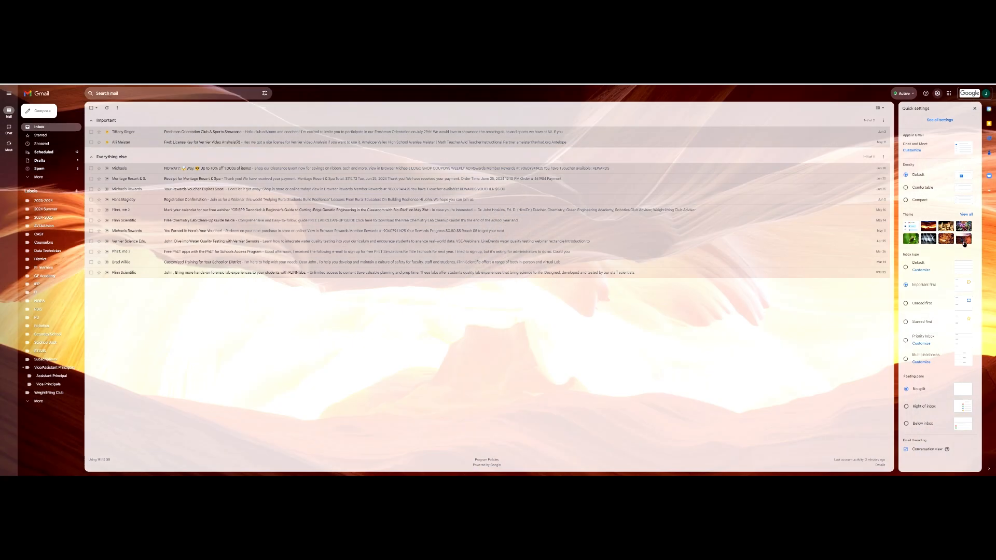
pyautogui.click(964, 241)
pyautogui.click(947, 240)
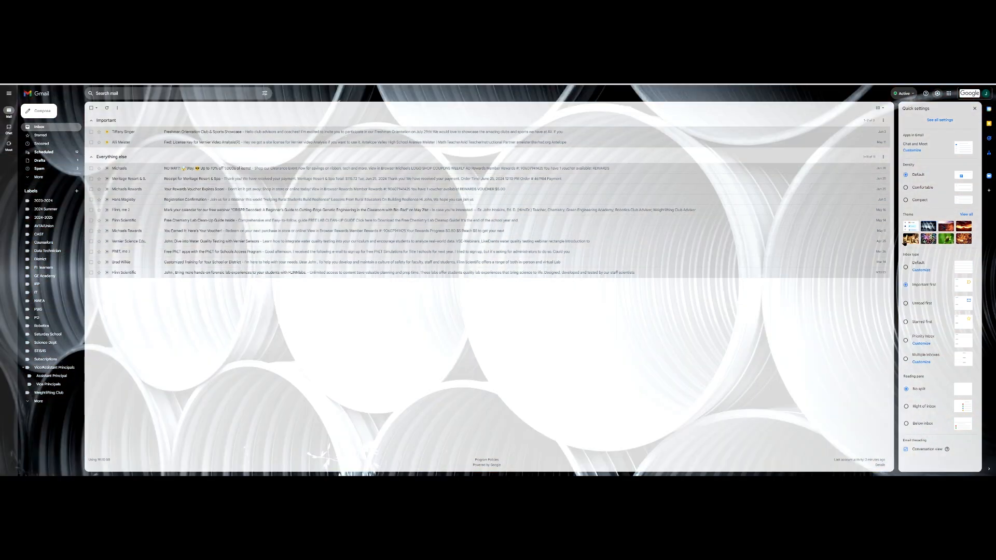
pyautogui.click(910, 230)
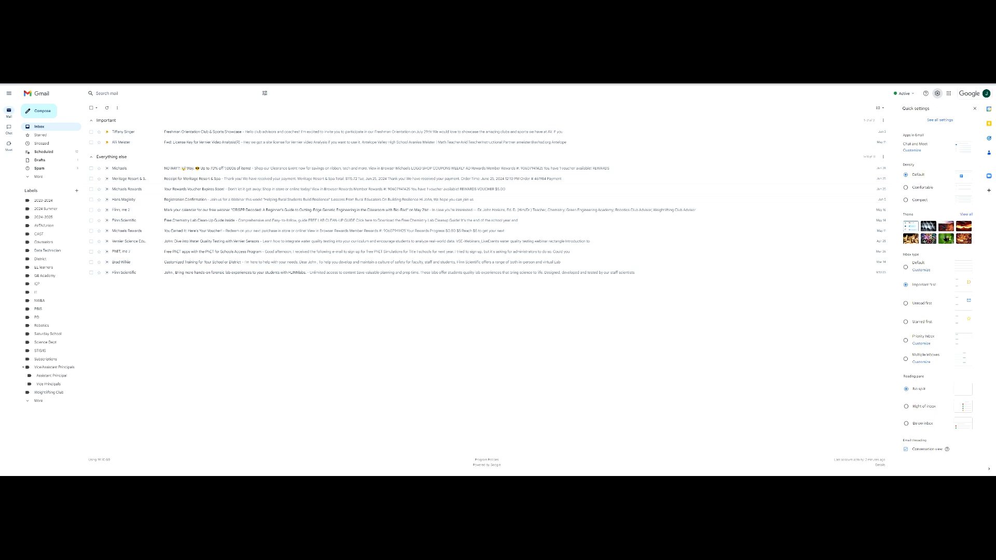
# Set Inbox type to Default and check the Promotions, Social and Primary categories.
pyautogui.click(906, 269)
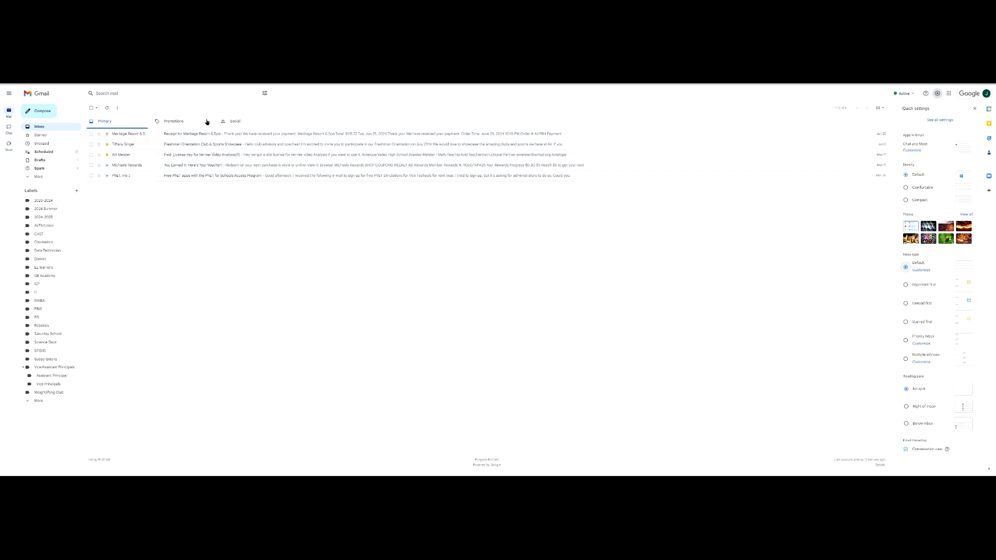
pyautogui.click(185, 123)
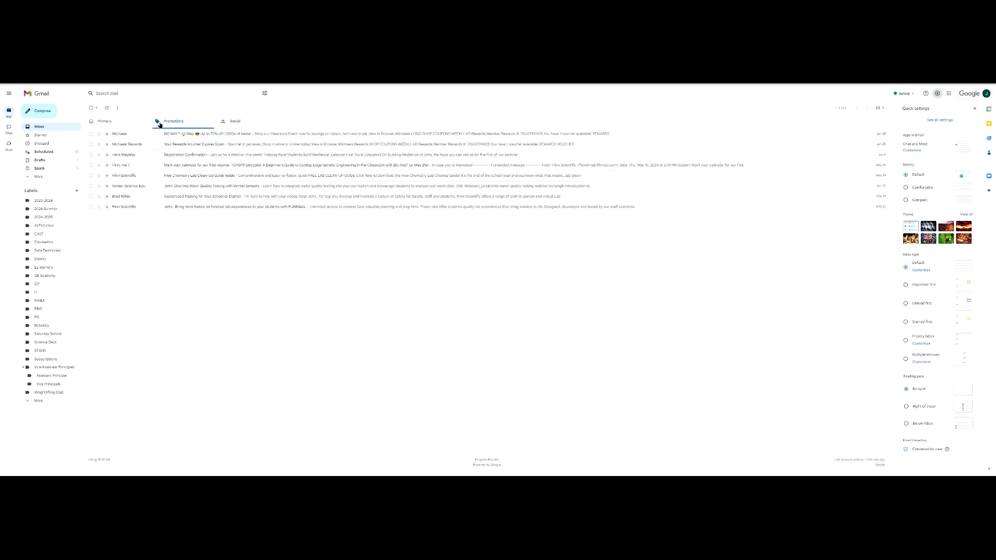
pyautogui.click(237, 121)
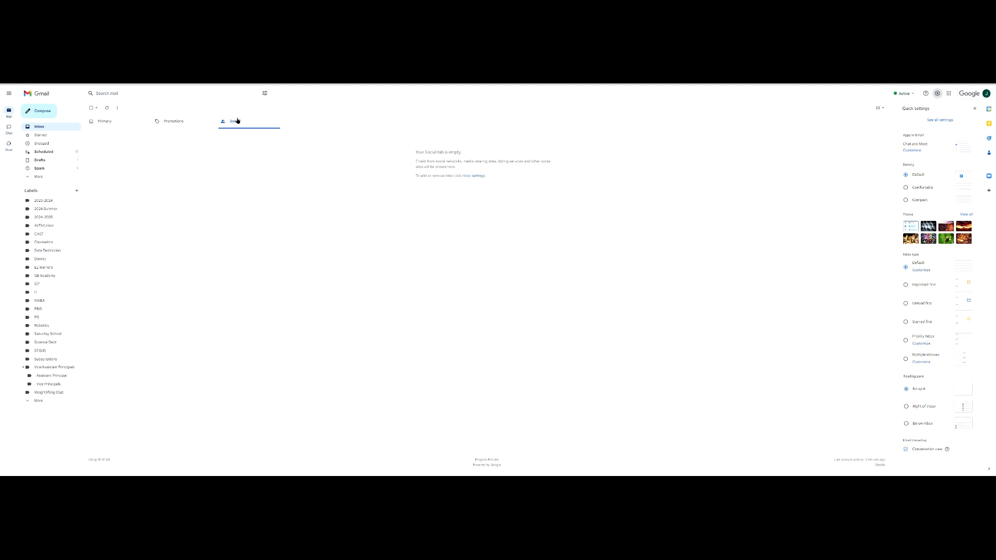
pyautogui.click(95, 125)
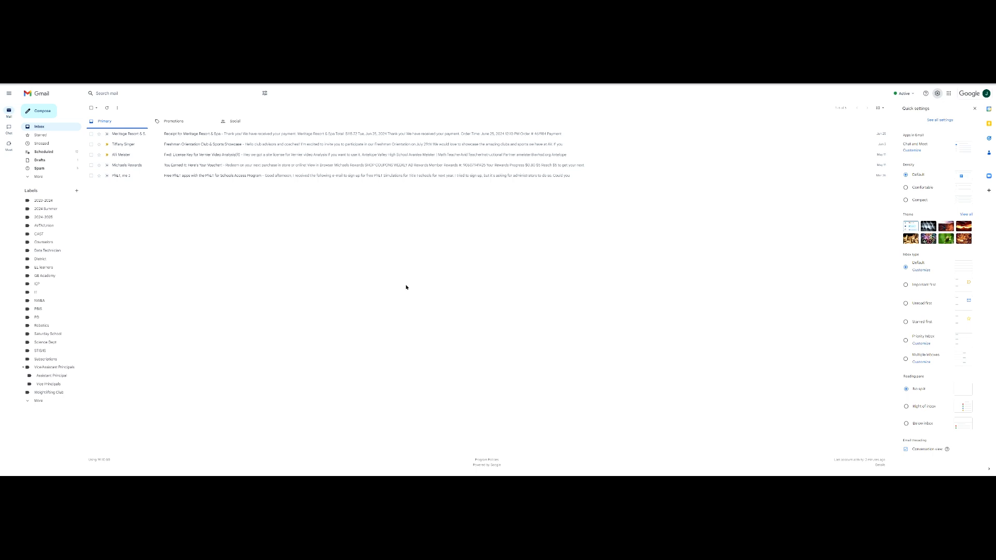
# Switch to Important first and mark the Registration Confirmation email important, then refresh.
pyautogui.click(906, 285)
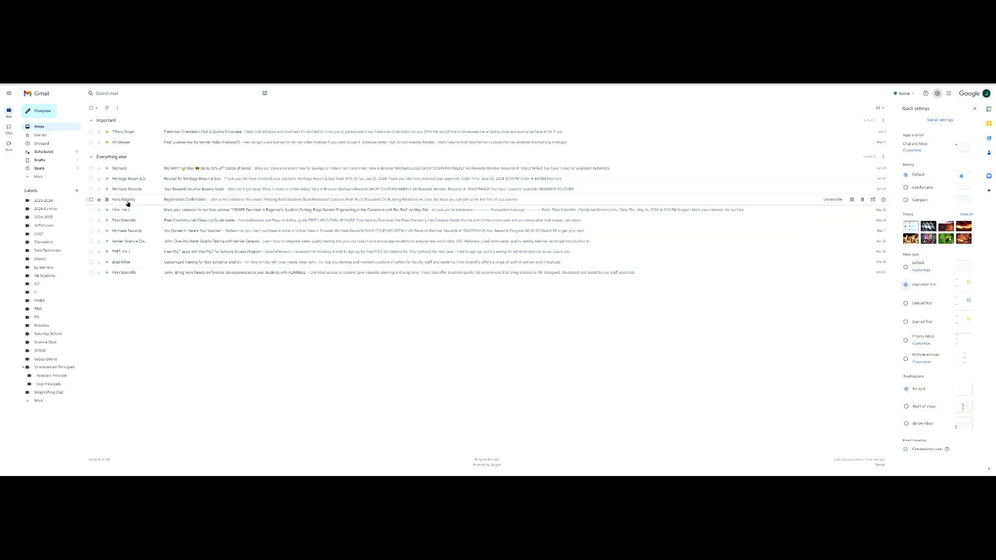
pyautogui.moveTo(125, 202)
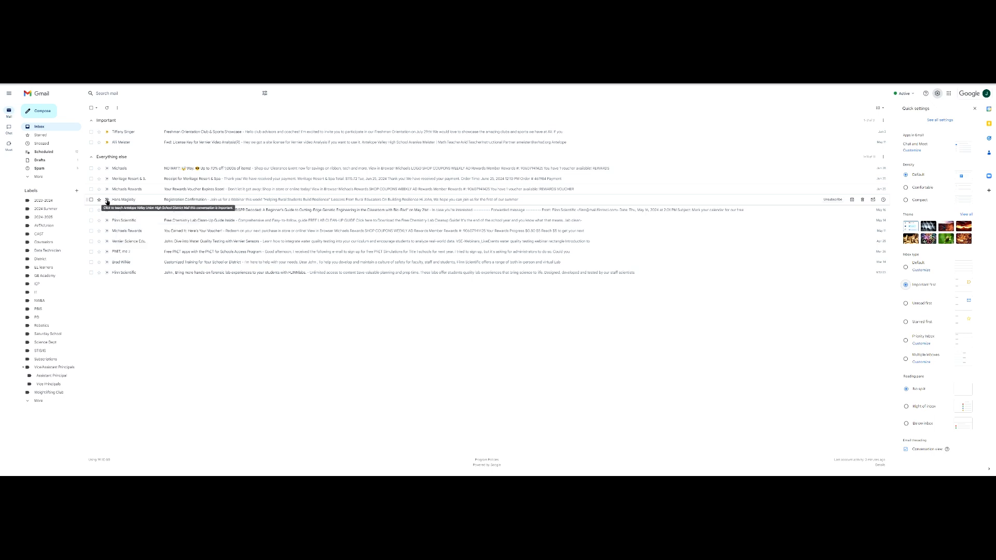
pyautogui.click(107, 200)
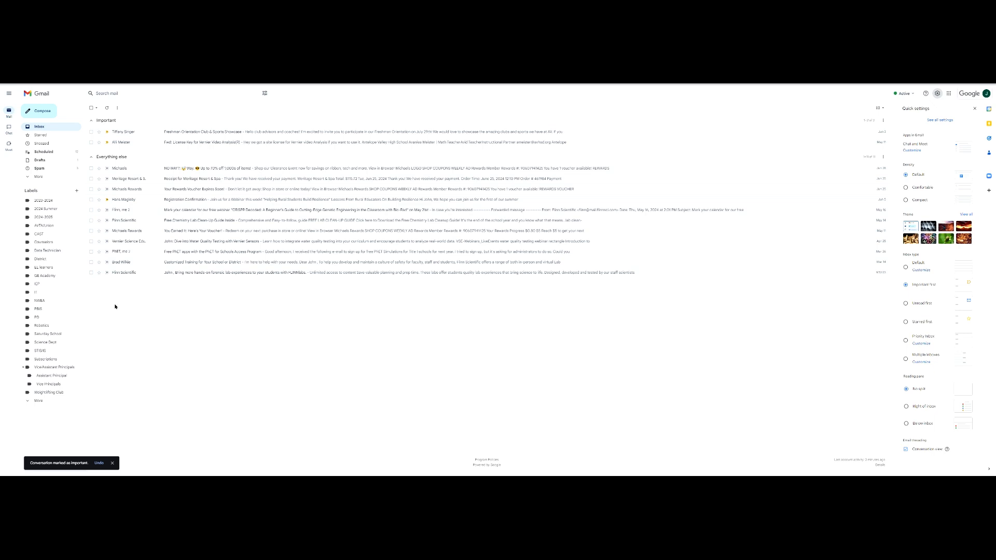
pyautogui.click(107, 108)
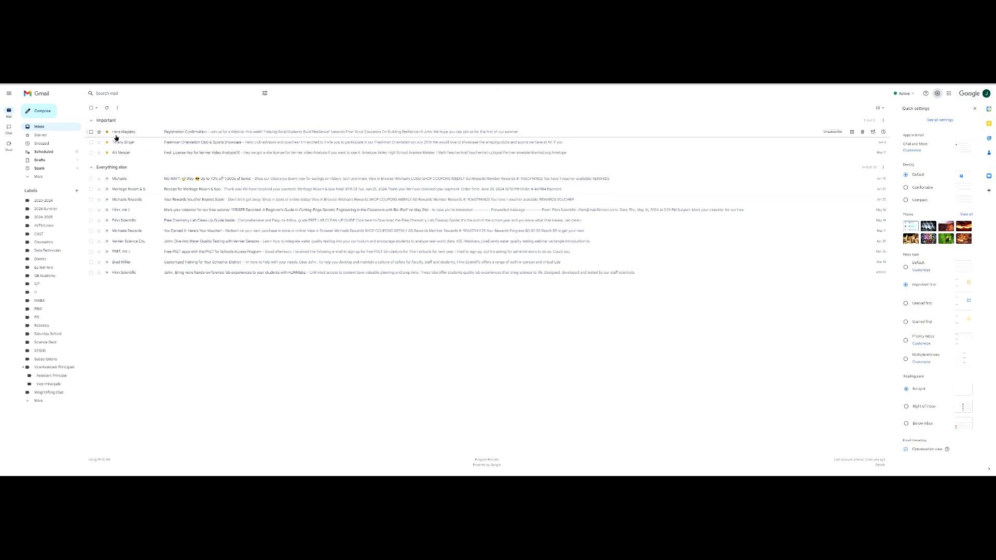
# Mark the Registration Confirmation email not important again and refresh the list.
pyautogui.moveTo(127, 135)
pyautogui.click(107, 133)
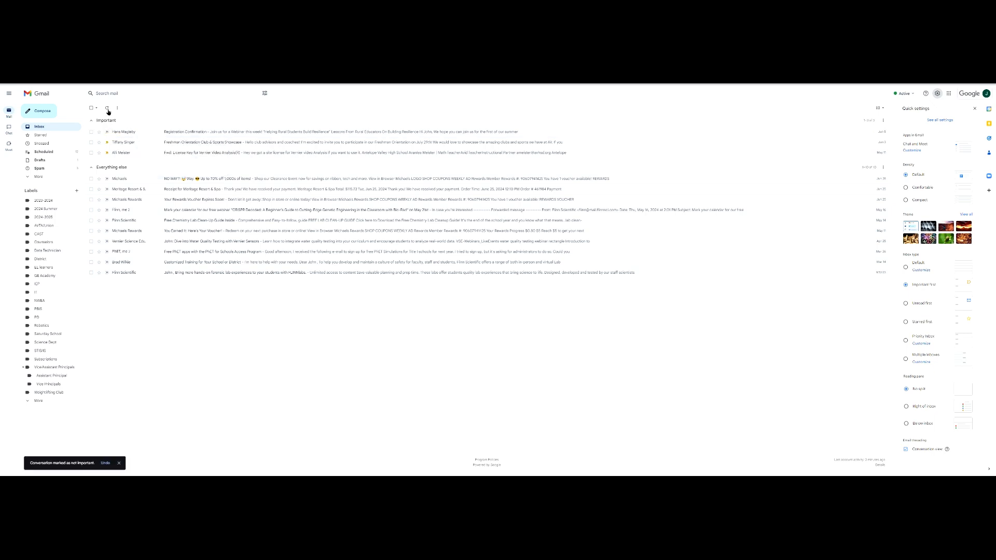
pyautogui.click(107, 108)
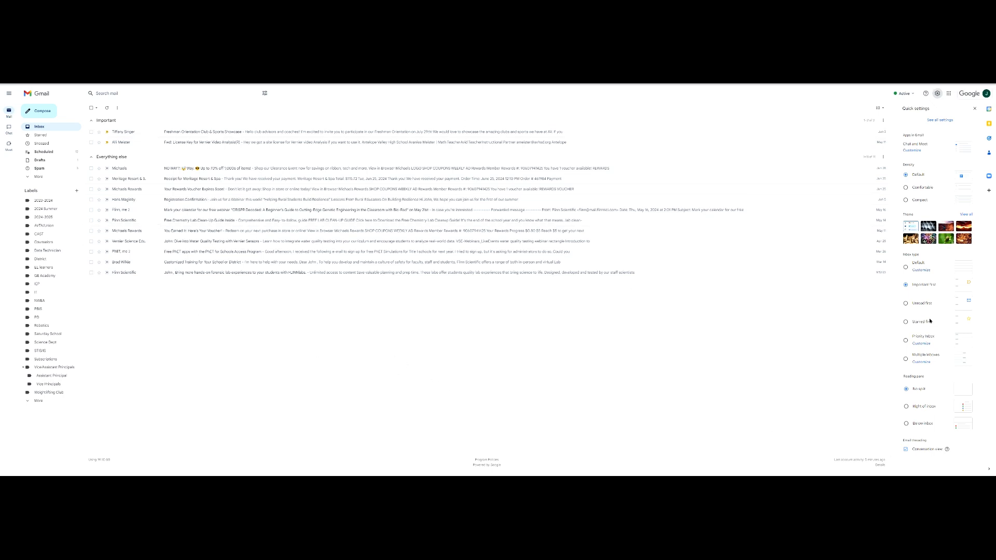
# Switch the inbox type to Unread first, then to Starred first.
pyautogui.click(905, 303)
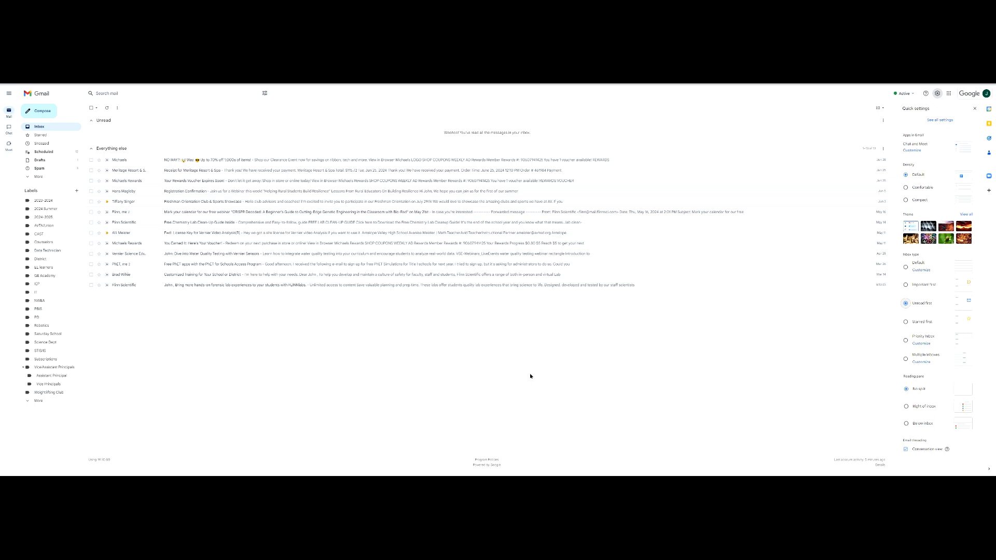
pyautogui.click(905, 322)
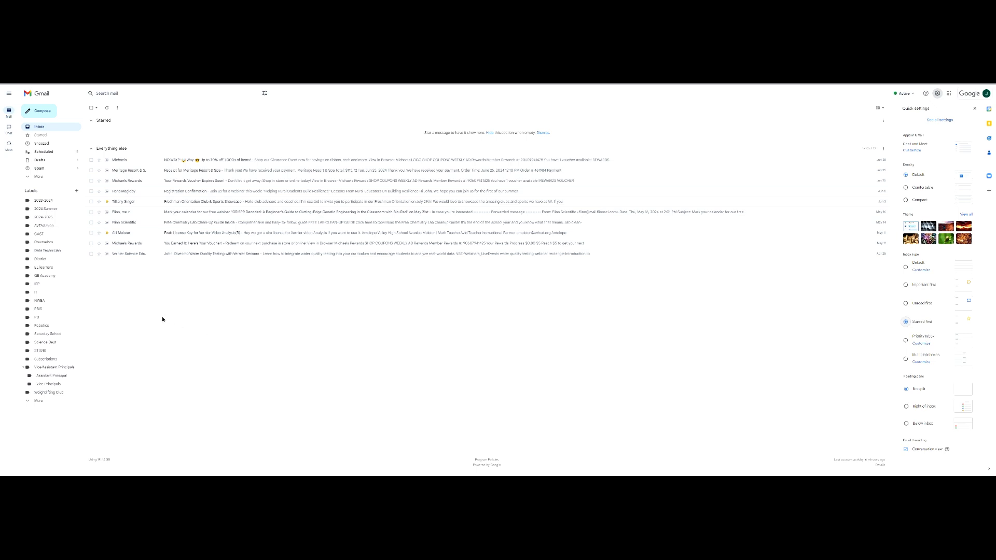
# Star the Michaels email and cycle its marker through exclamation, check and question markers.
pyautogui.click(99, 160)
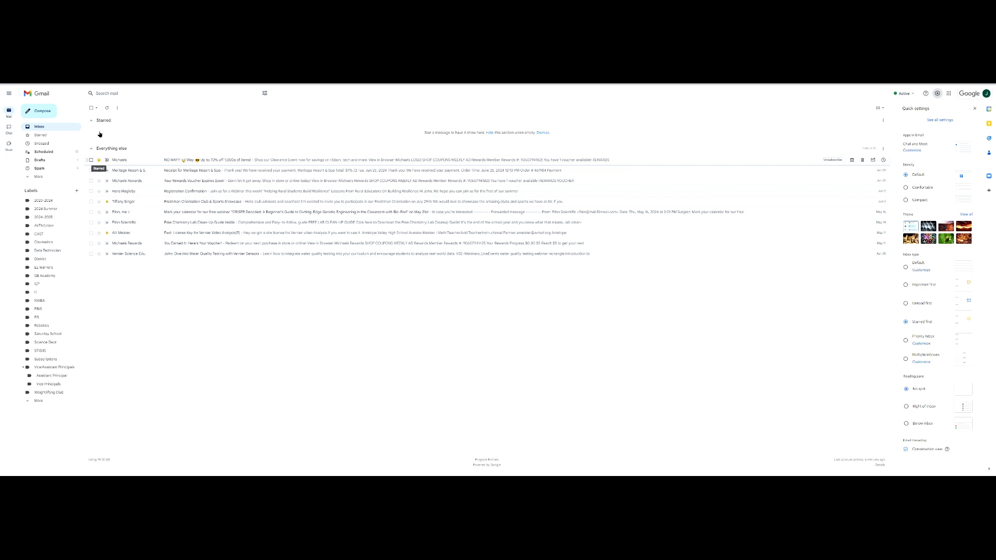
pyautogui.click(108, 107)
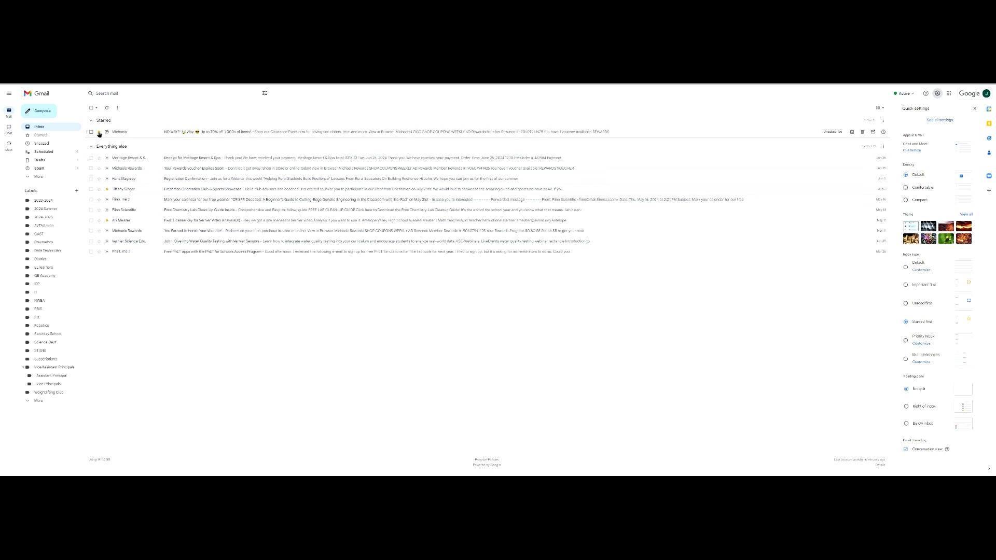
pyautogui.click(99, 133)
pyautogui.click(99, 132)
pyautogui.click(99, 132)
pyautogui.click(99, 132)
pyautogui.click(99, 132)
pyautogui.click(99, 132)
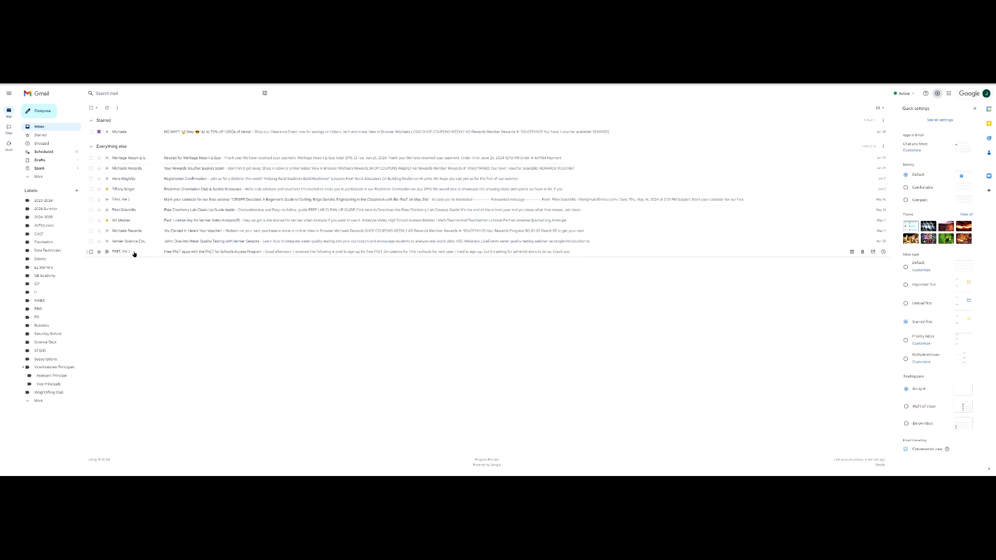
pyautogui.click(108, 110)
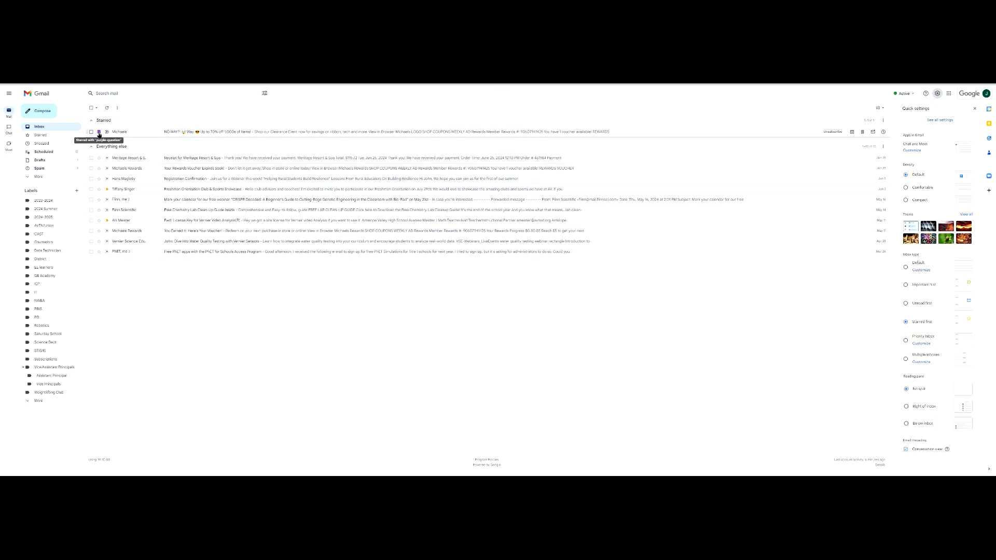
# Unstar the Michaels email, refresh, and switch the inbox type to Priority Inbox.
pyautogui.click(99, 133)
pyautogui.click(107, 108)
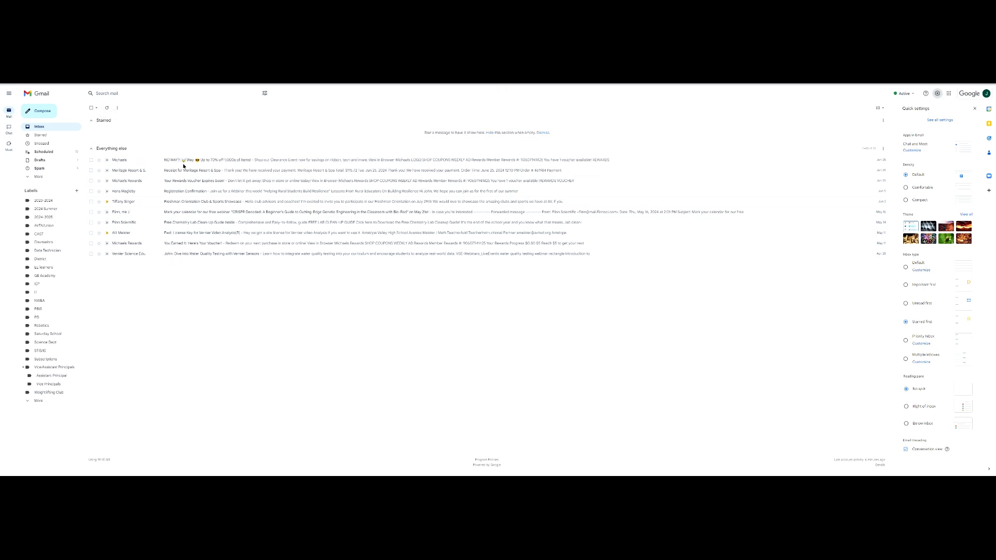
pyautogui.click(906, 341)
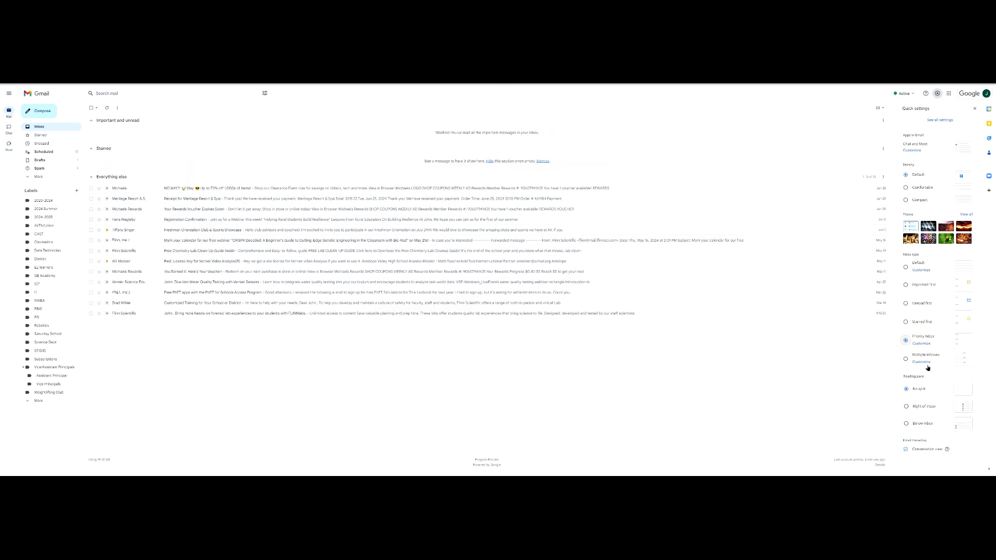
# Review the Priority Inbox section 1 options under Customize without changing anything.
pyautogui.click(911, 345)
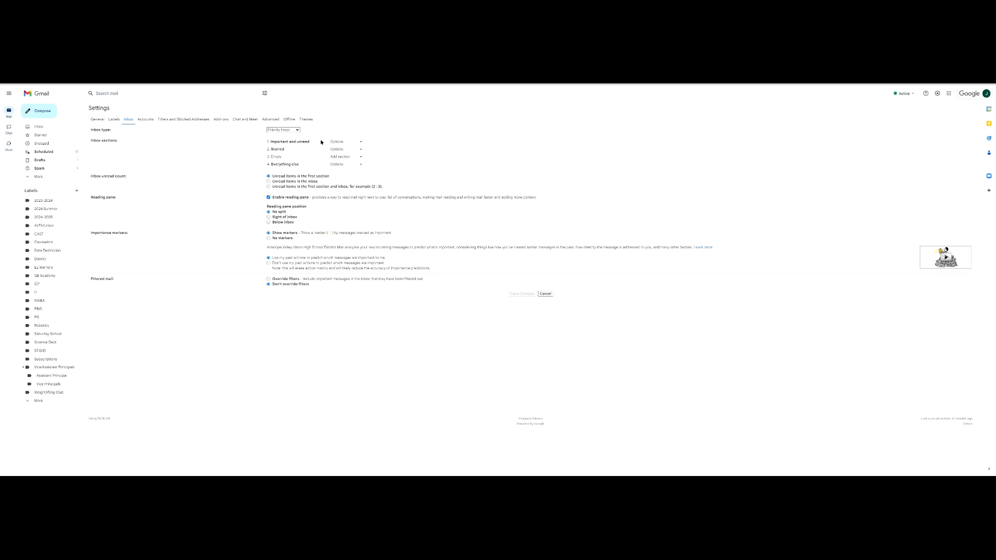
pyautogui.click(334, 142)
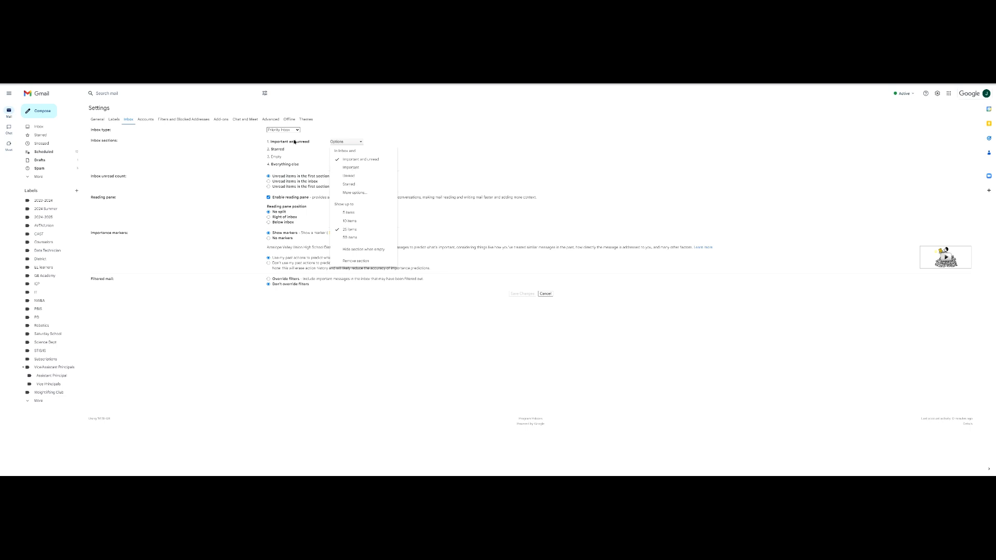
pyautogui.click(164, 166)
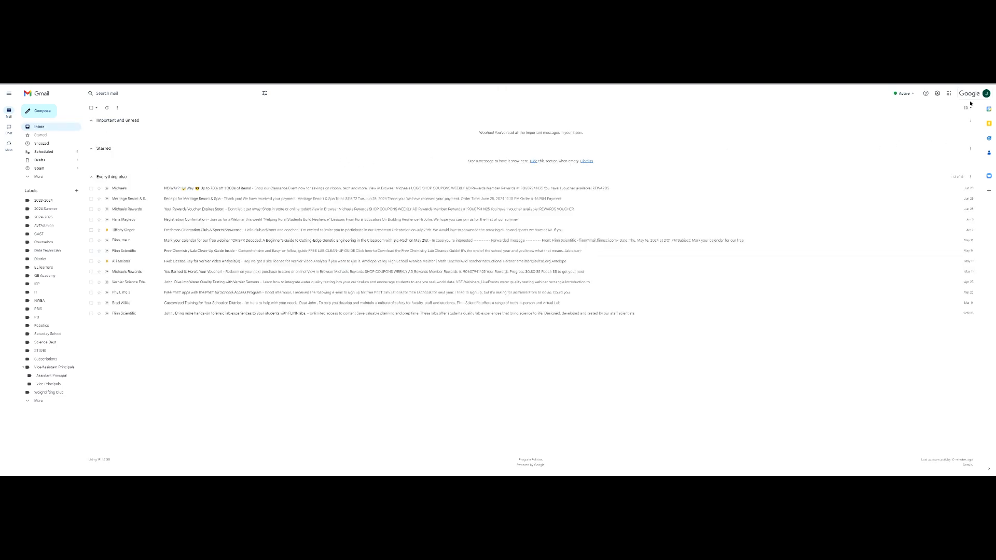
# In Quick settings, try Multiple inboxes, then settle on Starred first.
pyautogui.click(938, 93)
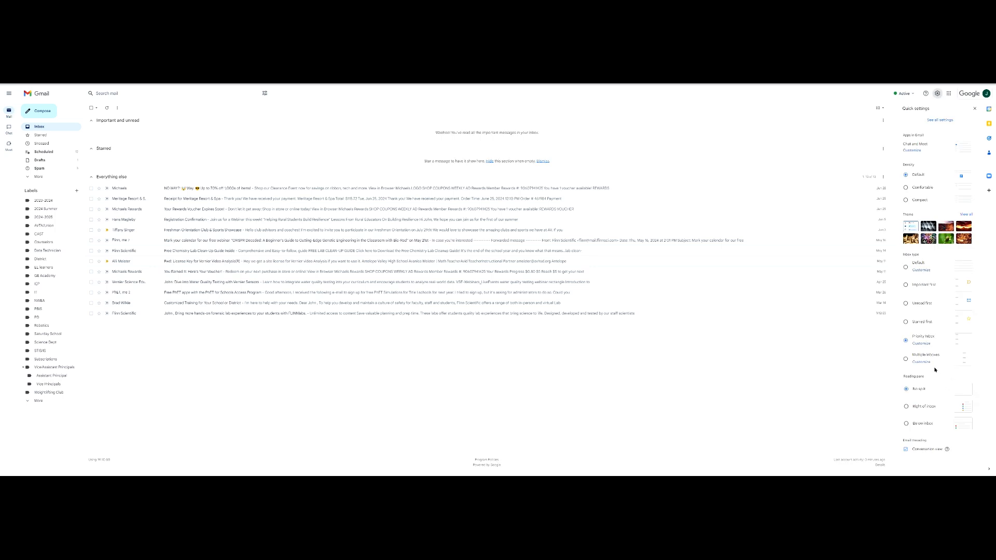
pyautogui.click(906, 359)
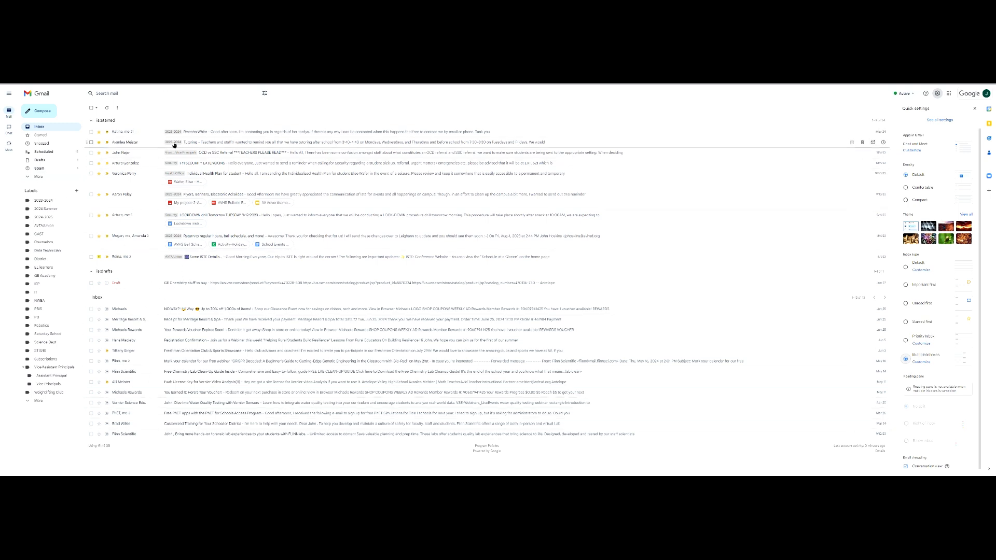
pyautogui.click(905, 322)
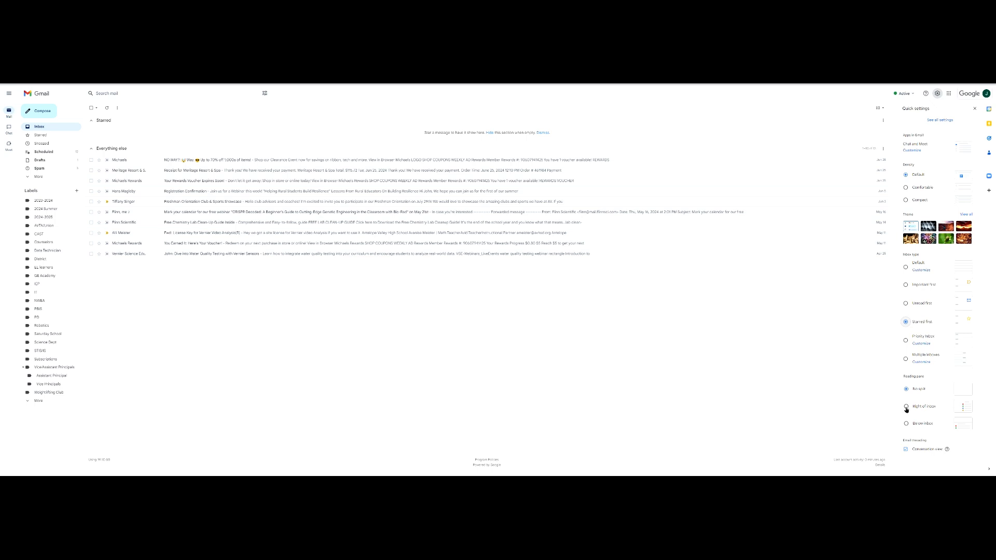
pyautogui.click(906, 408)
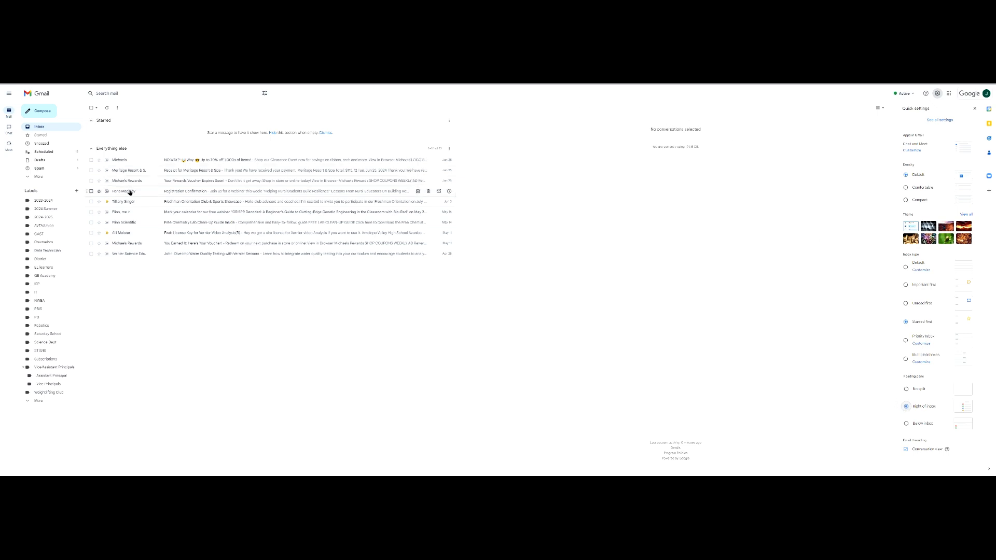
pyautogui.moveTo(124, 193)
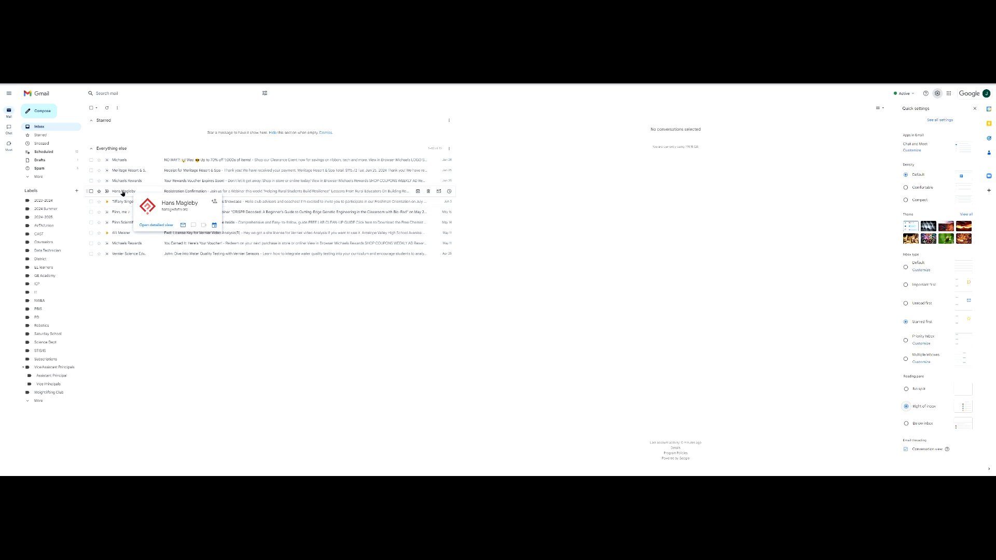
pyautogui.click(123, 192)
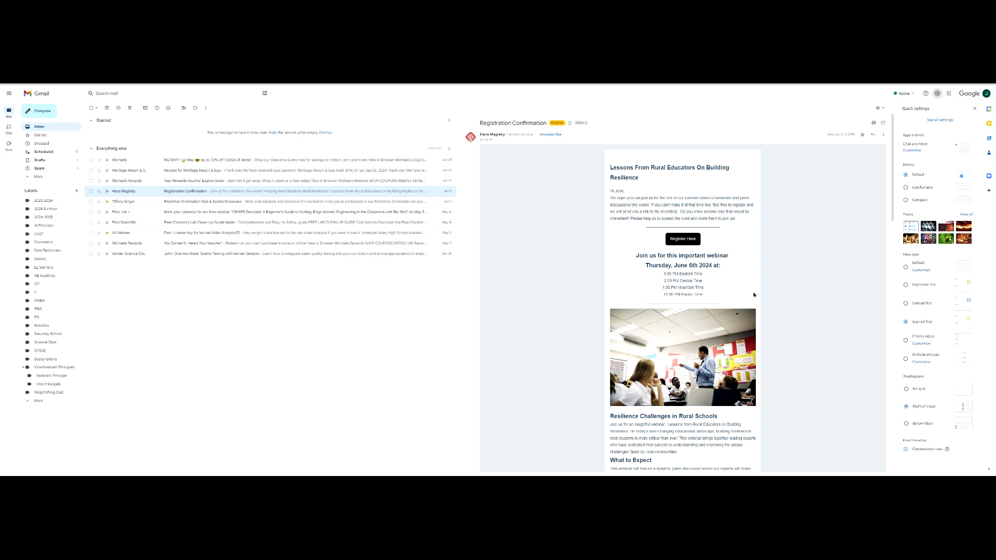
pyautogui.click(907, 423)
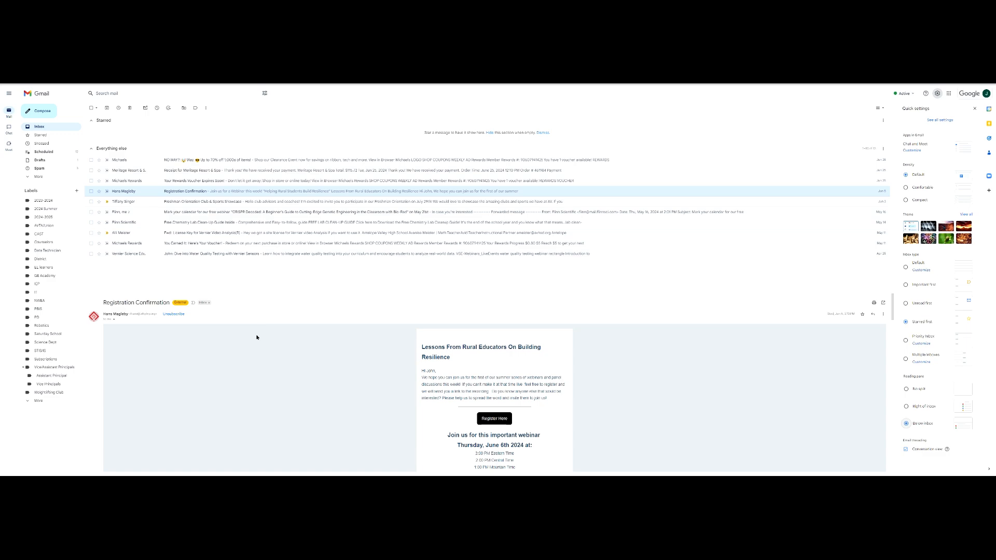
pyautogui.scroll(-3, 437, 377)
pyautogui.scroll(3, 436, 378)
pyautogui.click(906, 389)
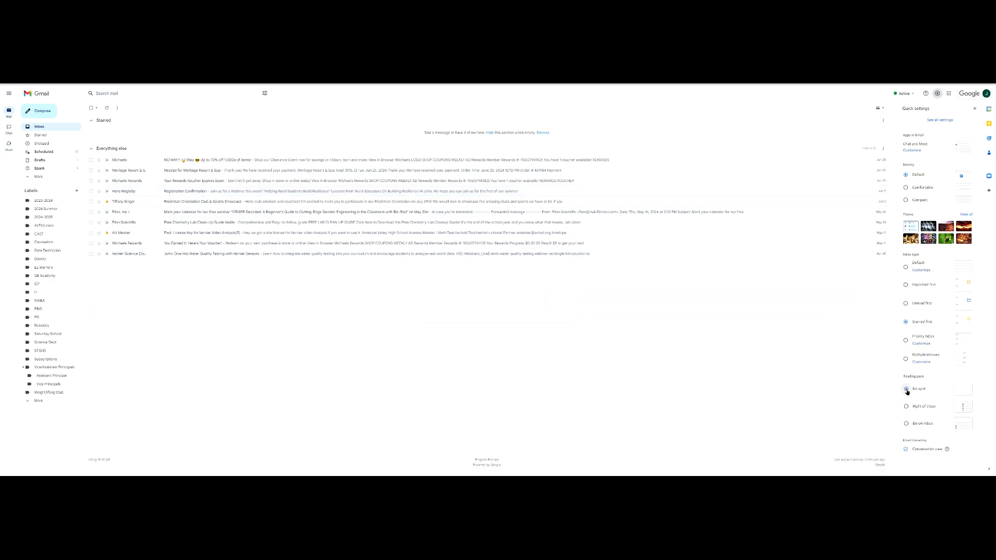
# Set the inbox type to Important first and close the Quick settings panel.
pyautogui.click(906, 285)
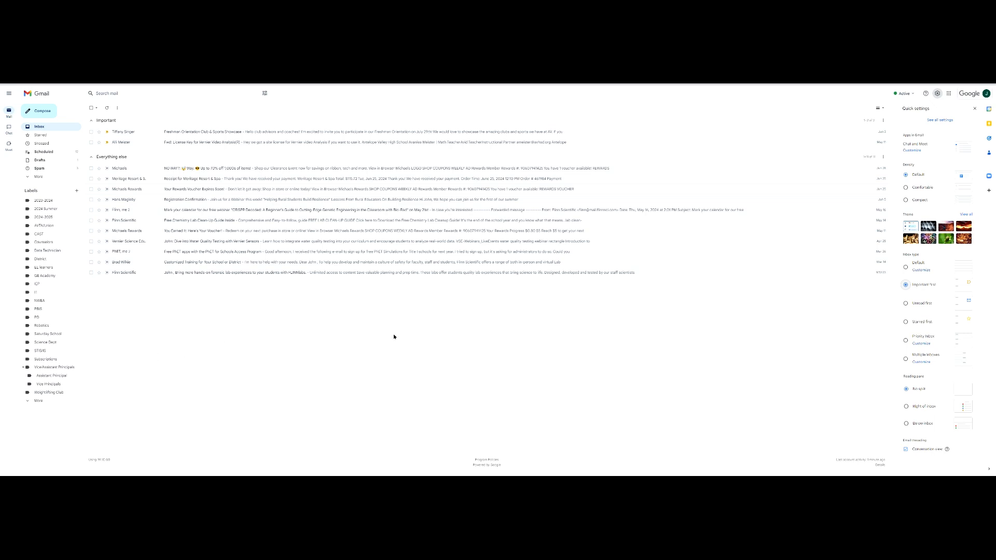
pyautogui.click(974, 109)
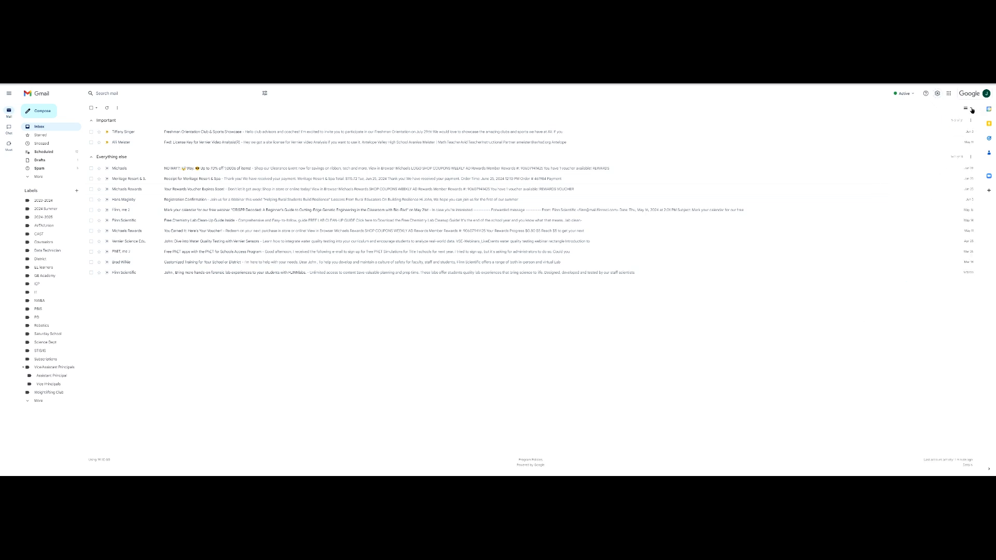
pyautogui.click(938, 95)
# Open See all settings and browse every tab from Labels through Offline and Themes.
pyautogui.click(953, 121)
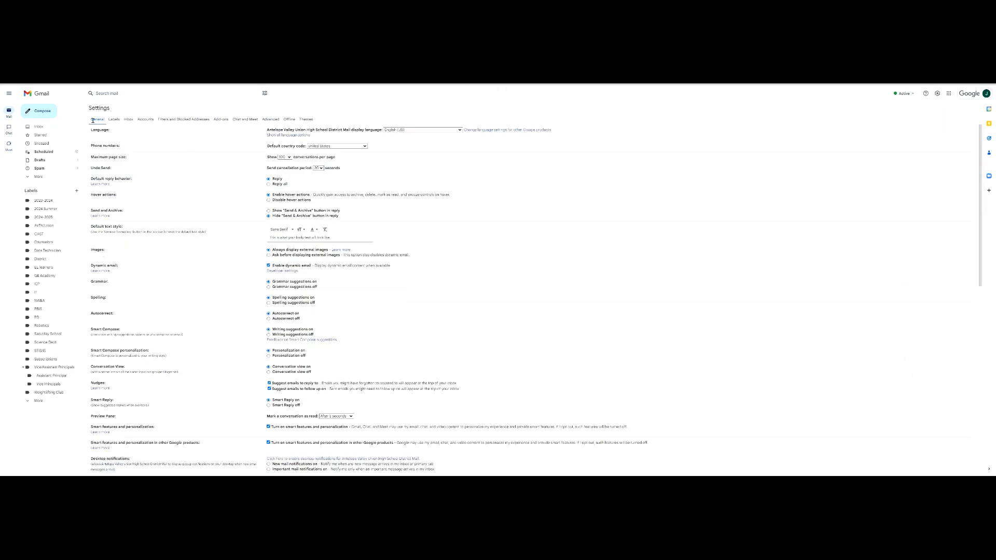
pyautogui.click(113, 119)
pyautogui.click(130, 120)
pyautogui.click(145, 120)
pyautogui.click(165, 120)
pyautogui.click(222, 120)
pyautogui.click(241, 120)
pyautogui.click(270, 120)
pyautogui.click(289, 119)
pyautogui.click(306, 119)
# Return to the General tab and scroll down to the Signature settings.
pyautogui.click(99, 121)
pyautogui.scroll(-1, 177, 264)
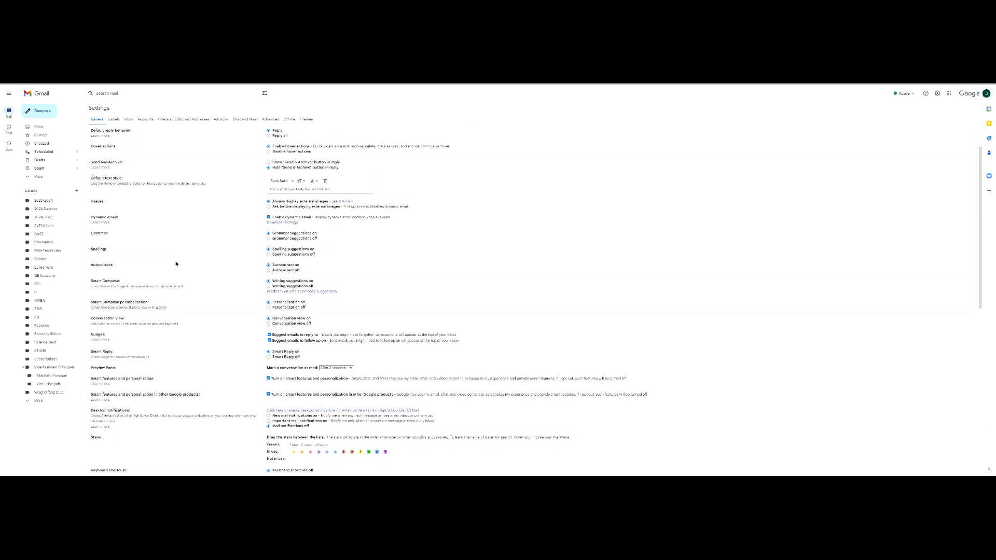
pyautogui.scroll(-2, 175, 264)
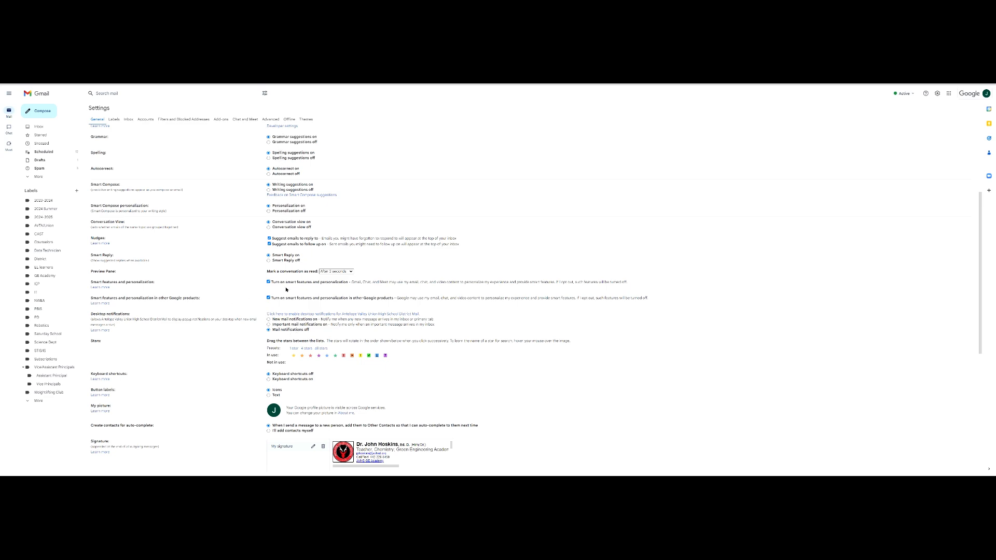
pyautogui.scroll(-4, 217, 292)
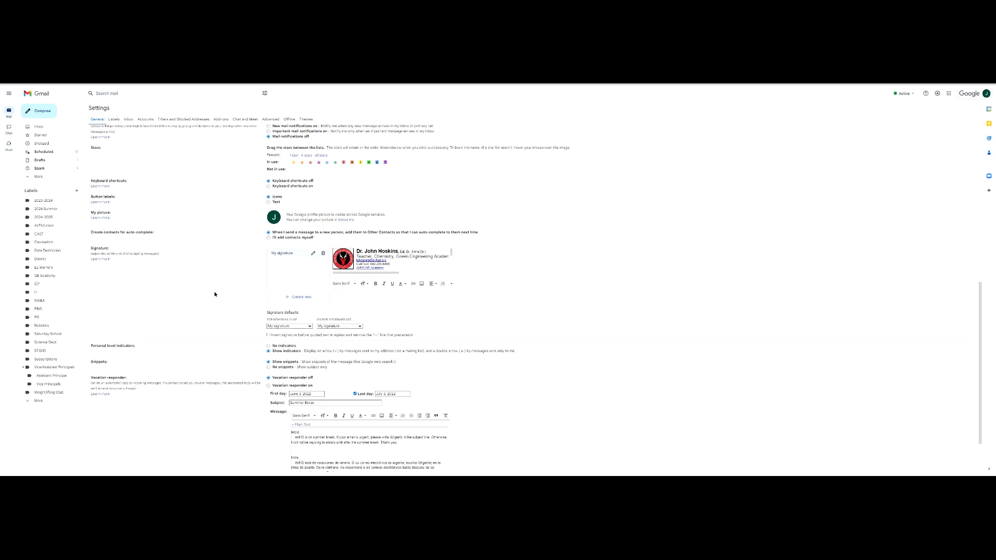
pyautogui.scroll(-1, 214, 290)
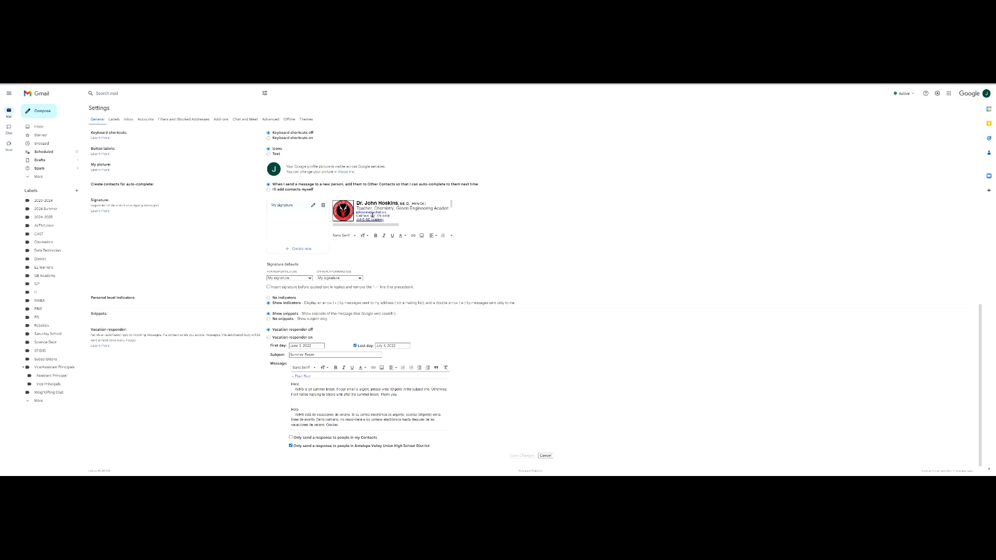
pyautogui.click(371, 219)
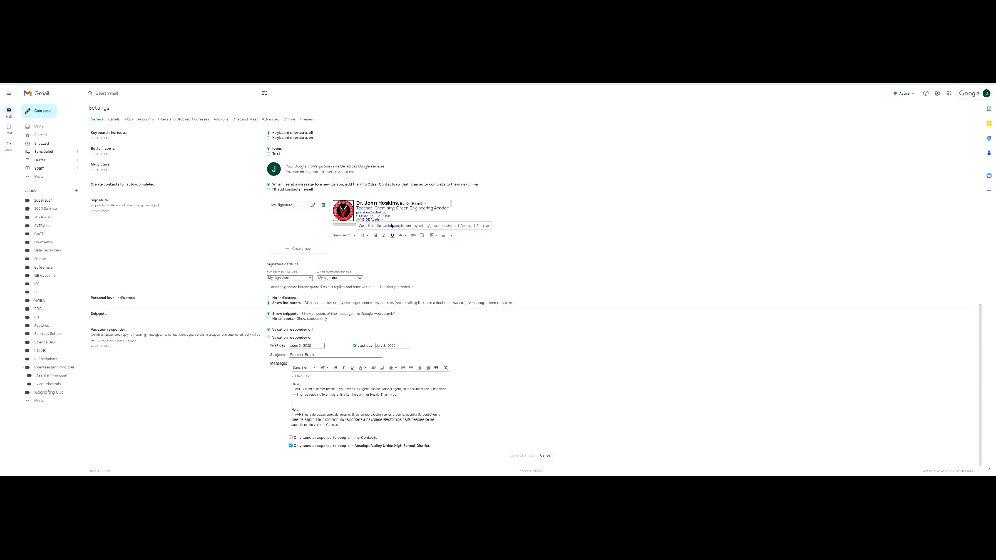
pyautogui.click(387, 226)
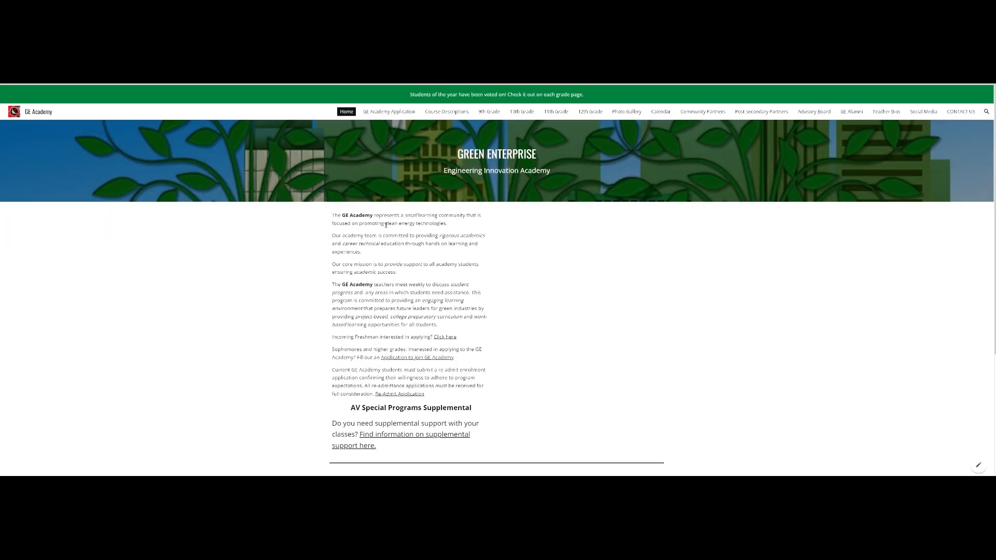
# Look over the GE Academy home page and flyer, then return to Gmail Settings.
pyautogui.scroll(-4, 367, 306)
pyautogui.scroll(4, 366, 306)
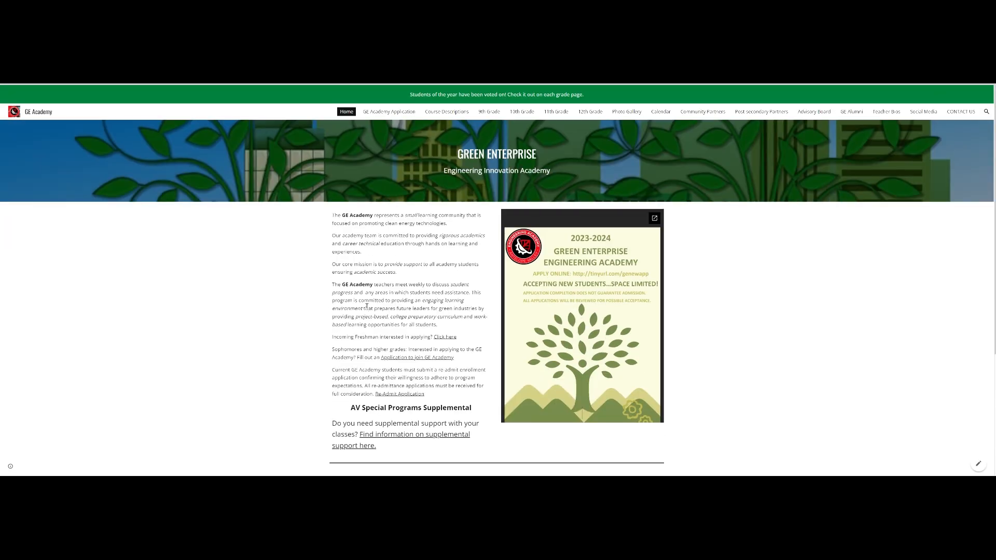
pyautogui.scroll(-4, 367, 306)
pyautogui.scroll(4, 368, 303)
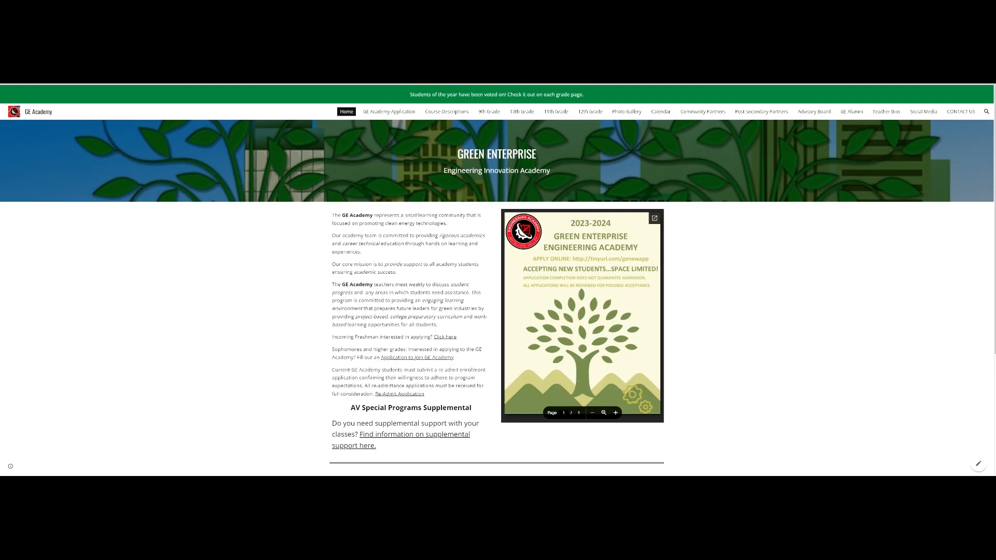
pyautogui.click(249, 72)
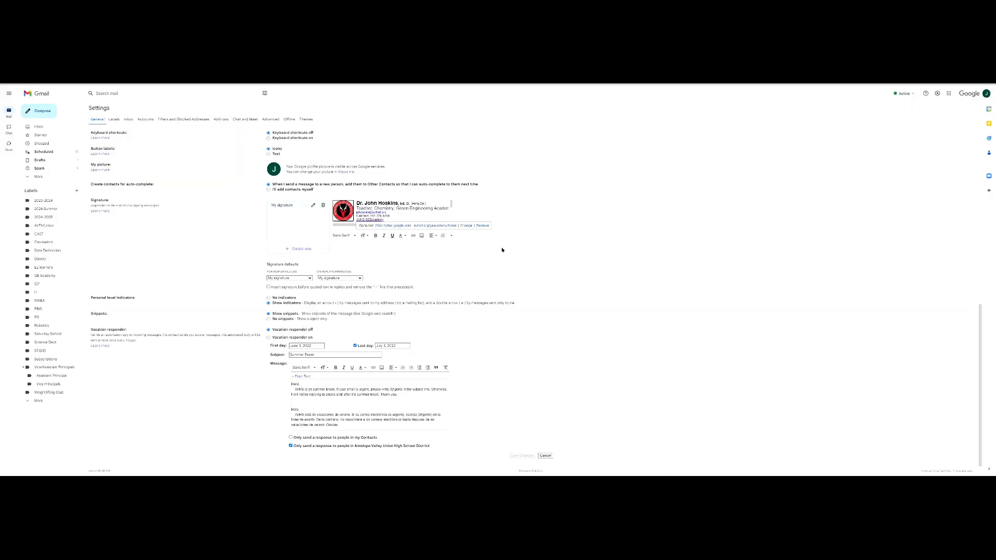
pyautogui.scroll(-1, 451, 204)
pyautogui.scroll(-4, 451, 205)
pyautogui.scroll(-5, 451, 208)
pyautogui.scroll(2, 452, 212)
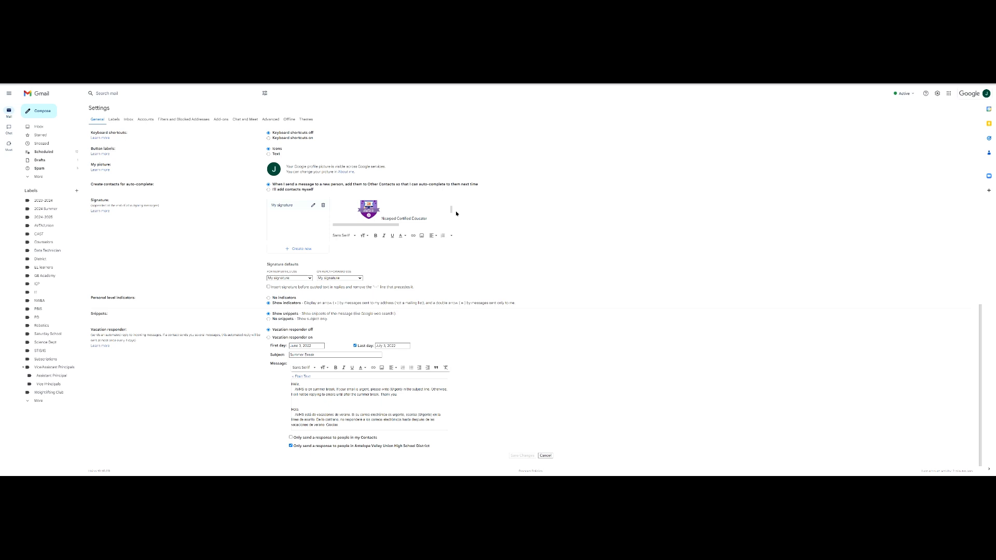
pyautogui.scroll(-2, 430, 211)
pyautogui.scroll(2, 431, 211)
pyautogui.scroll(3, 452, 208)
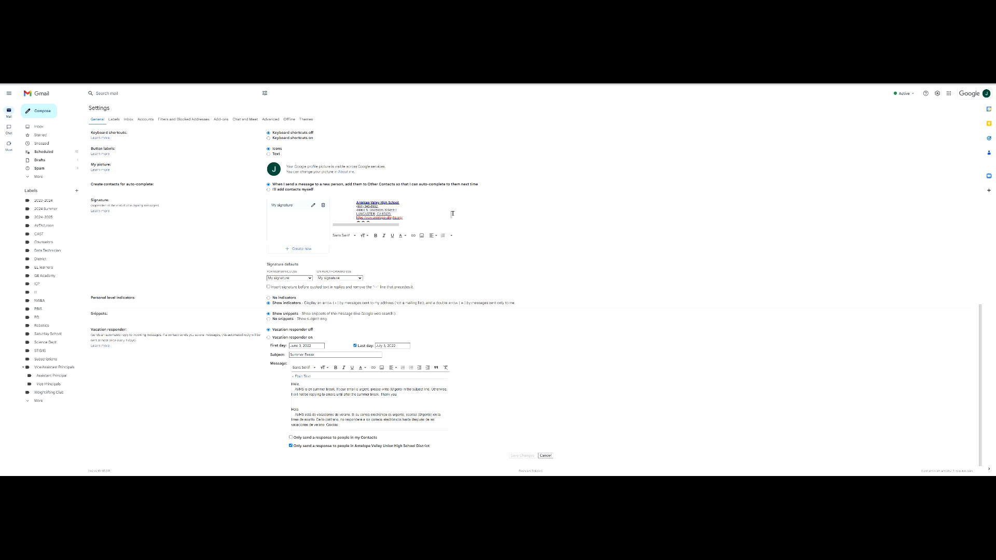
pyautogui.moveTo(451, 214); pyautogui.dragTo(450, 218)
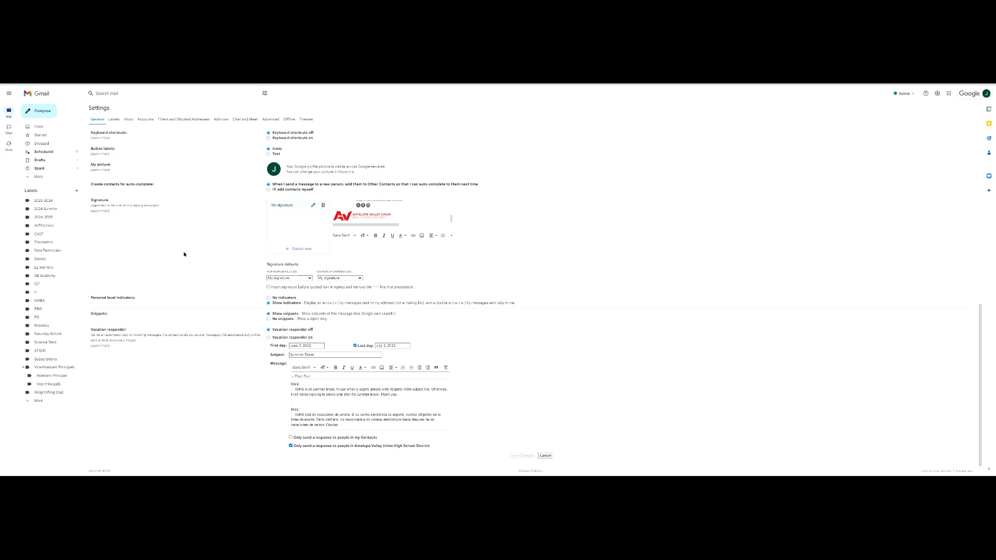
pyautogui.scroll(15, 184, 255)
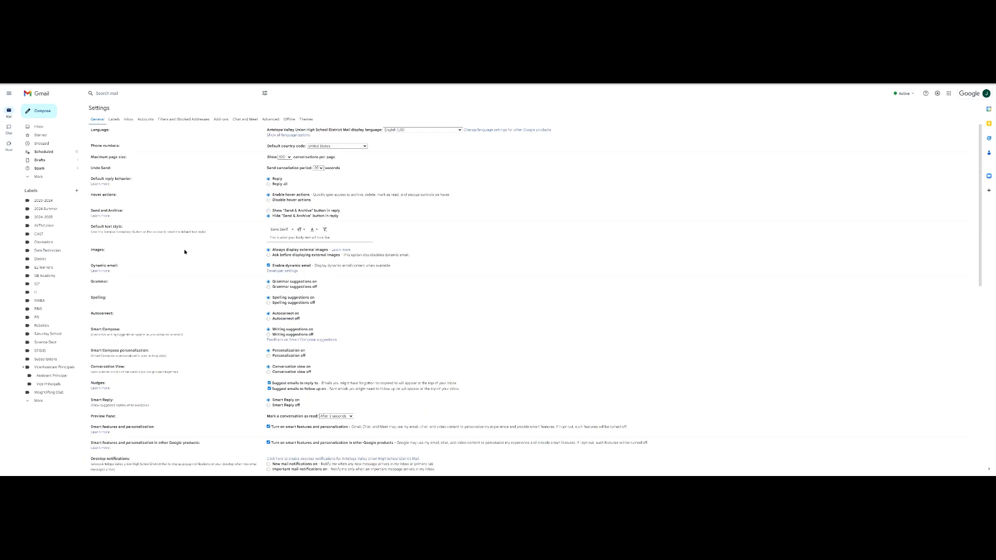
# On the Labels settings, start a new label named Google Classroom.
pyautogui.click(115, 120)
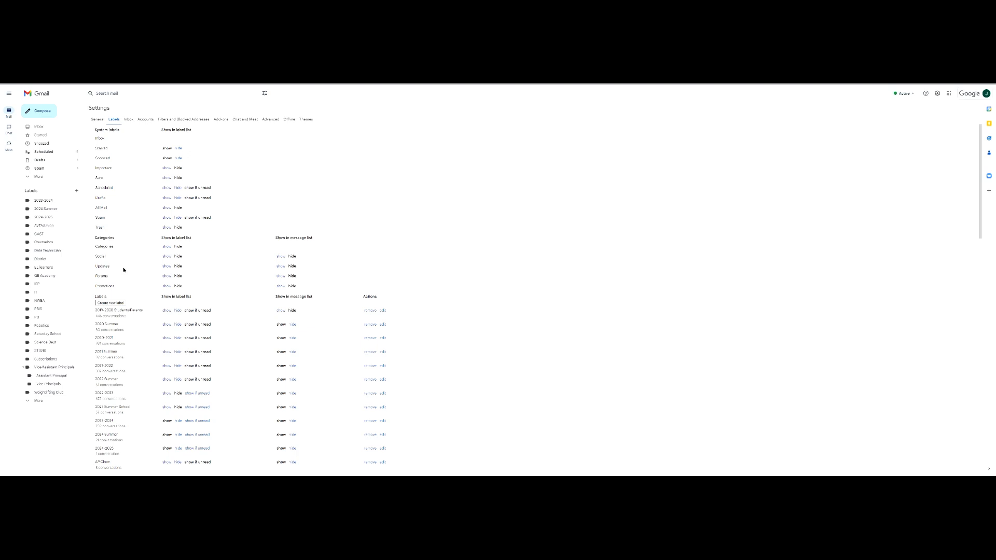
pyautogui.click(116, 304)
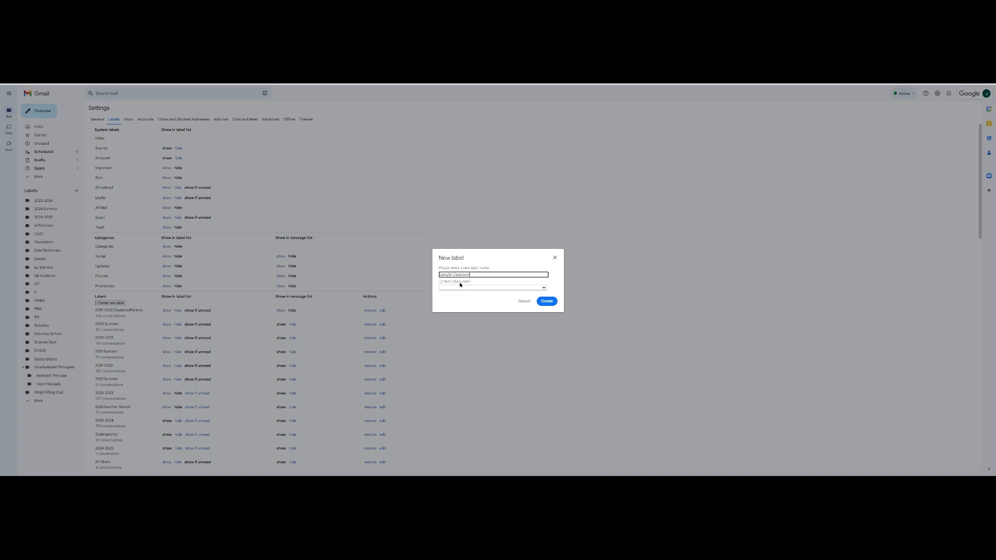
# Browse the parent labels, leave it un-nested, and create the top-level Google Classroom label.
pyautogui.click(441, 282)
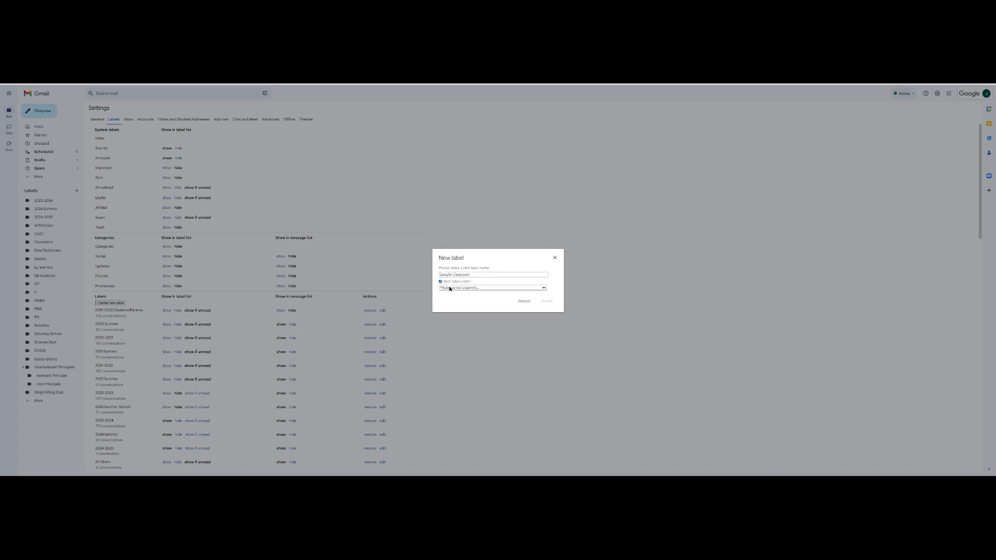
pyautogui.click(450, 288)
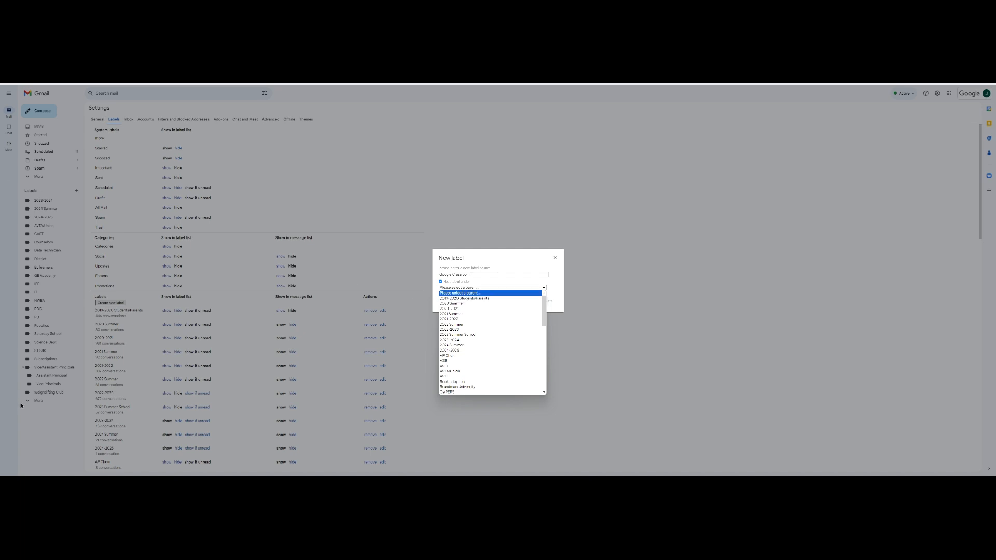
pyautogui.scroll(-3, 493, 323)
pyautogui.scroll(-6, 493, 323)
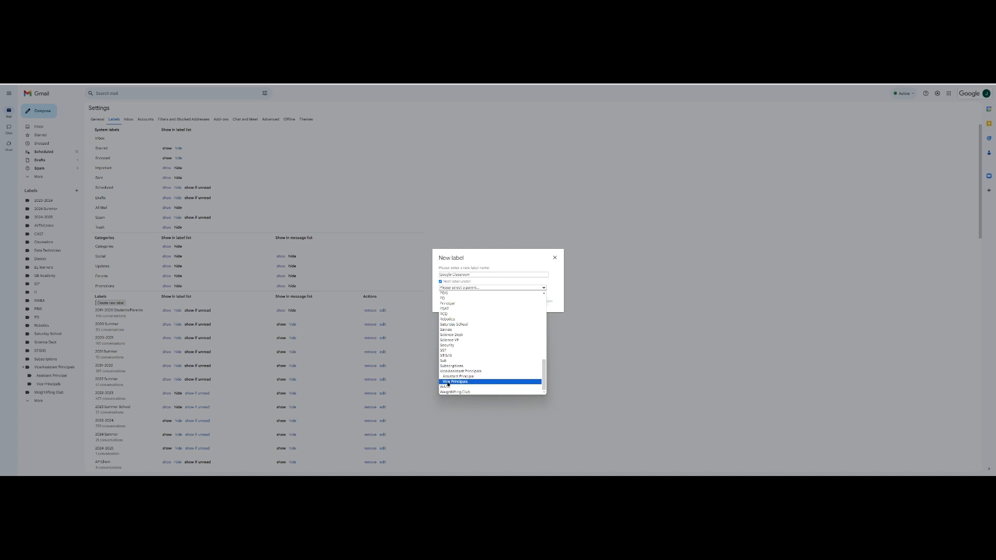
pyautogui.scroll(10, 456, 381)
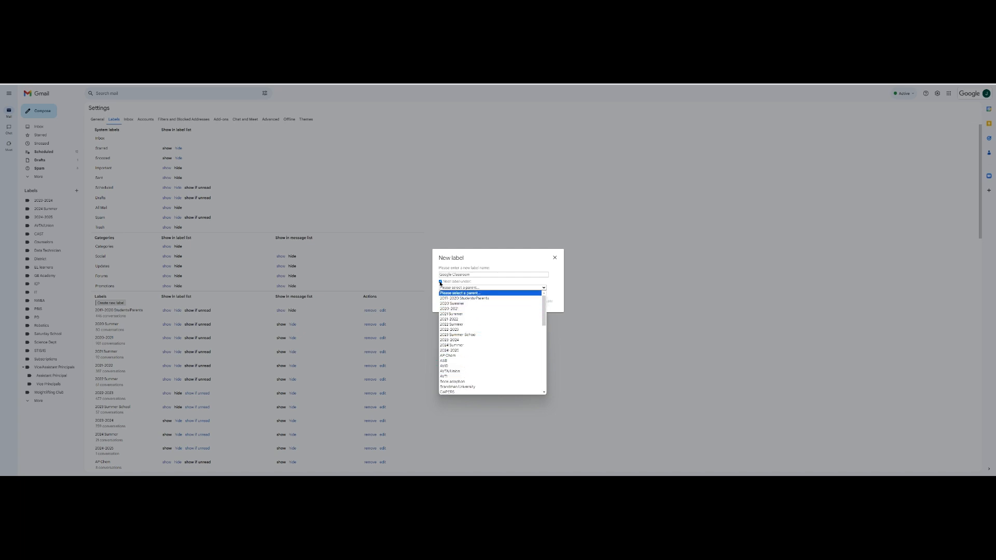
pyautogui.click(441, 282)
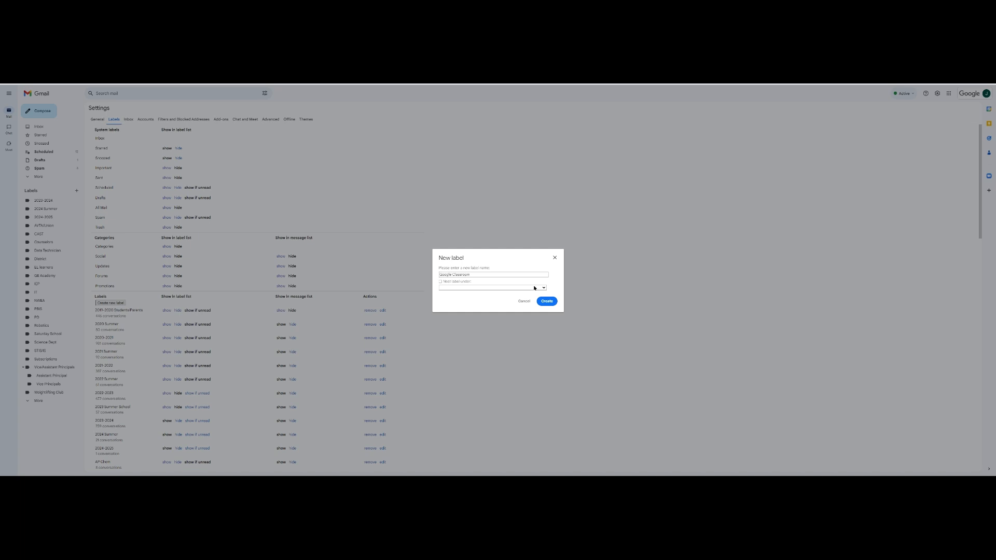
pyautogui.click(543, 302)
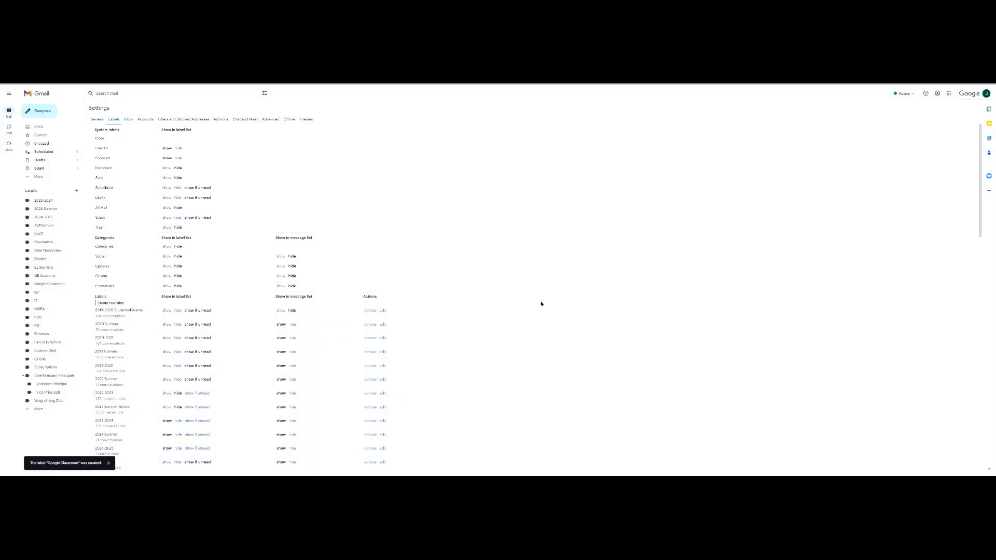
pyautogui.scroll(-3, 478, 328)
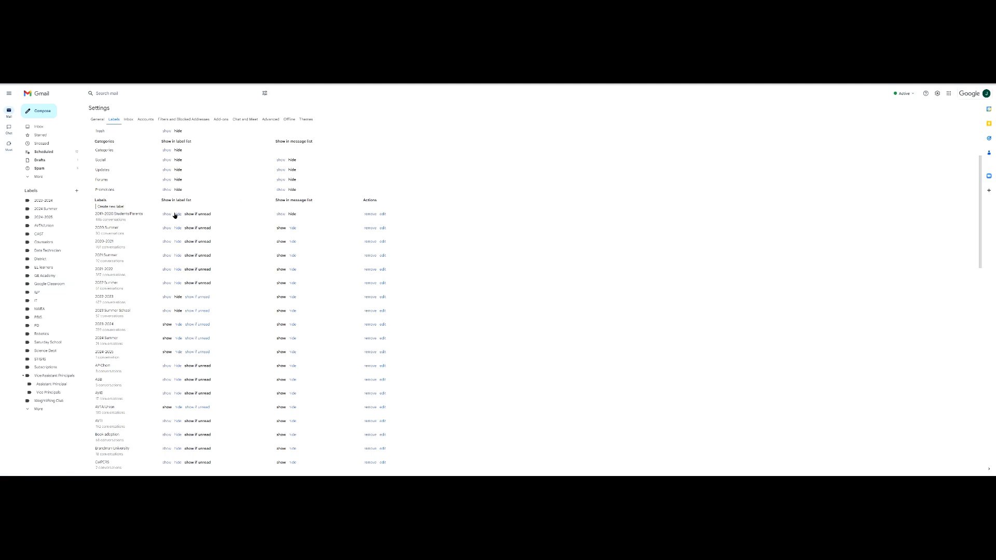
pyautogui.scroll(-1, 134, 337)
pyautogui.scroll(-5, 134, 337)
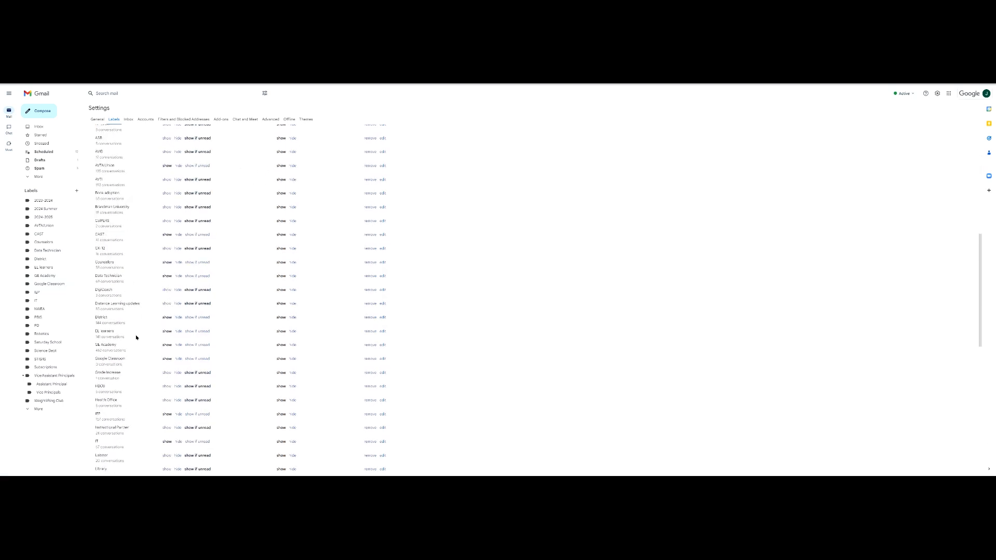
pyautogui.click(178, 311)
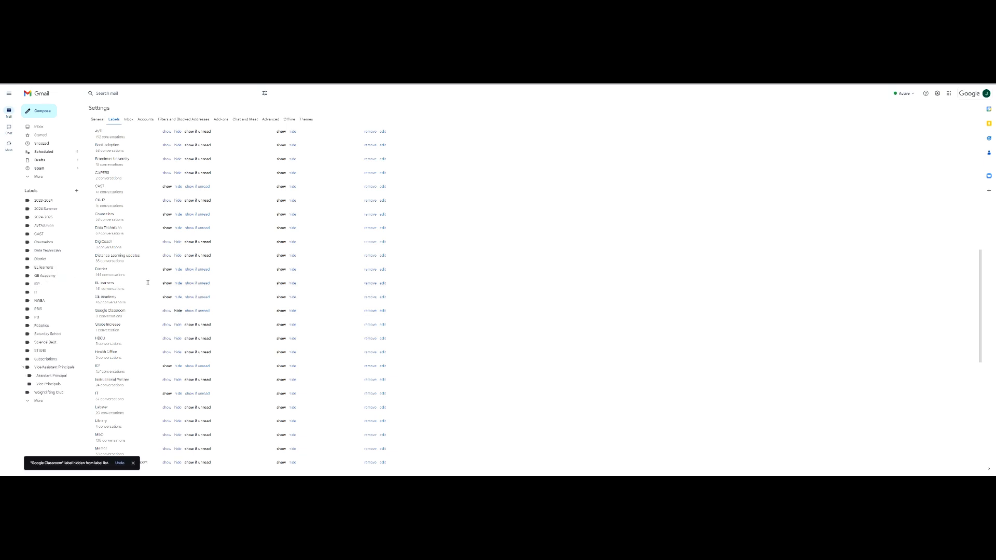
pyautogui.click(165, 311)
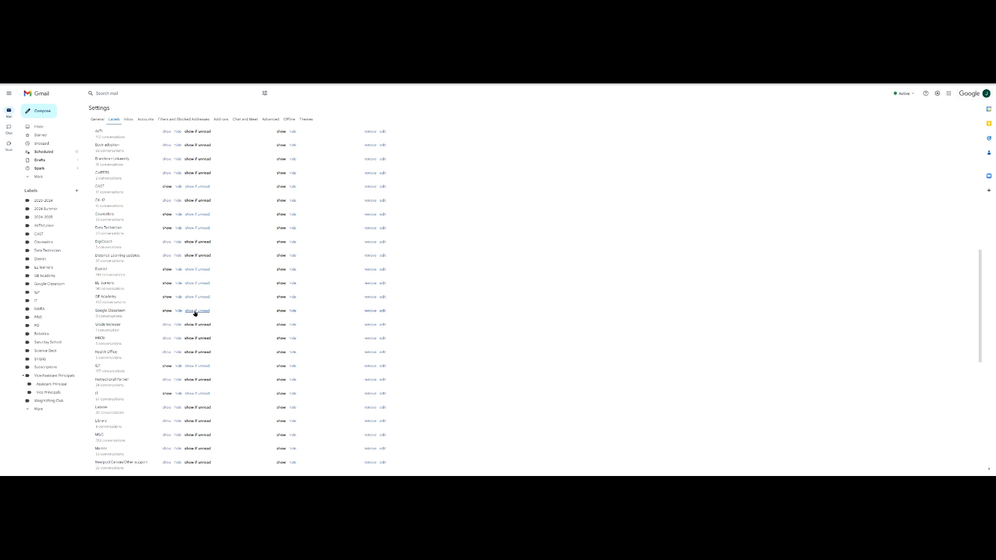
pyautogui.scroll(10, 228, 320)
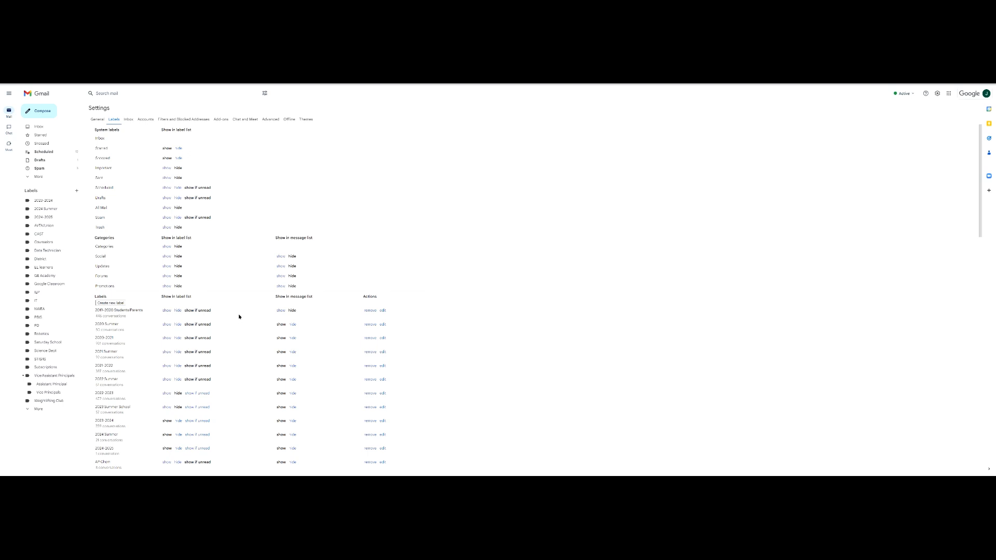
pyautogui.scroll(-5, 240, 316)
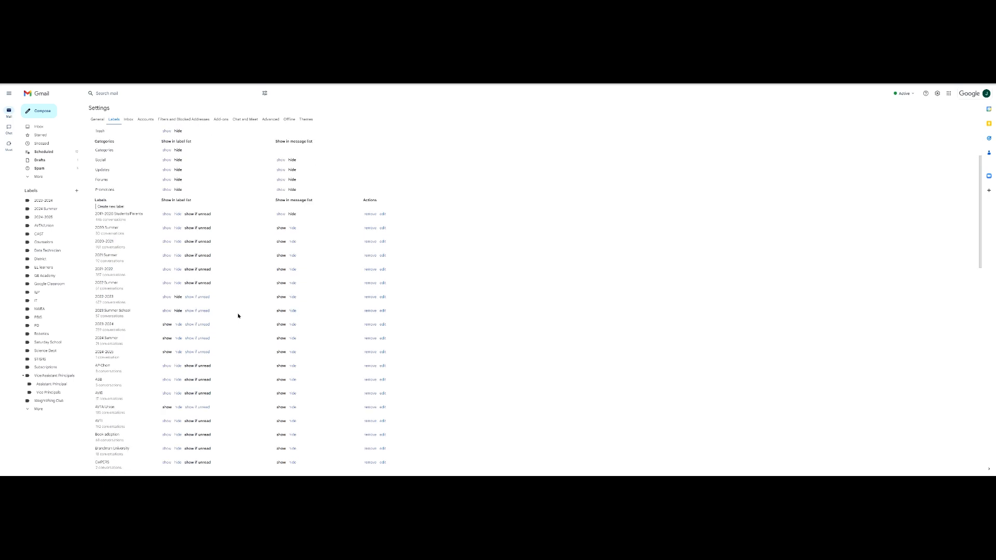
pyautogui.scroll(-4, 237, 317)
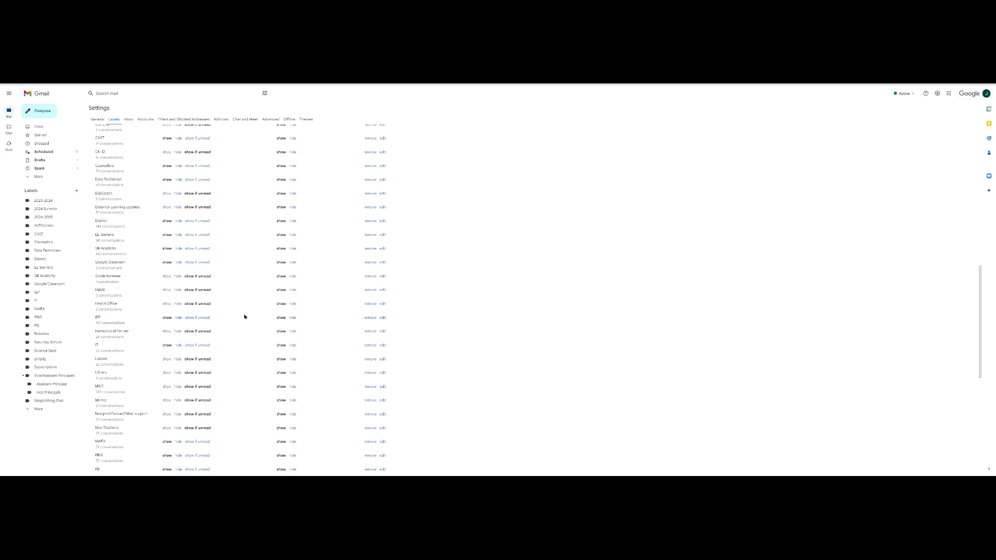
pyautogui.scroll(-5, 246, 326)
pyautogui.scroll(7, 243, 326)
pyautogui.scroll(7, 241, 326)
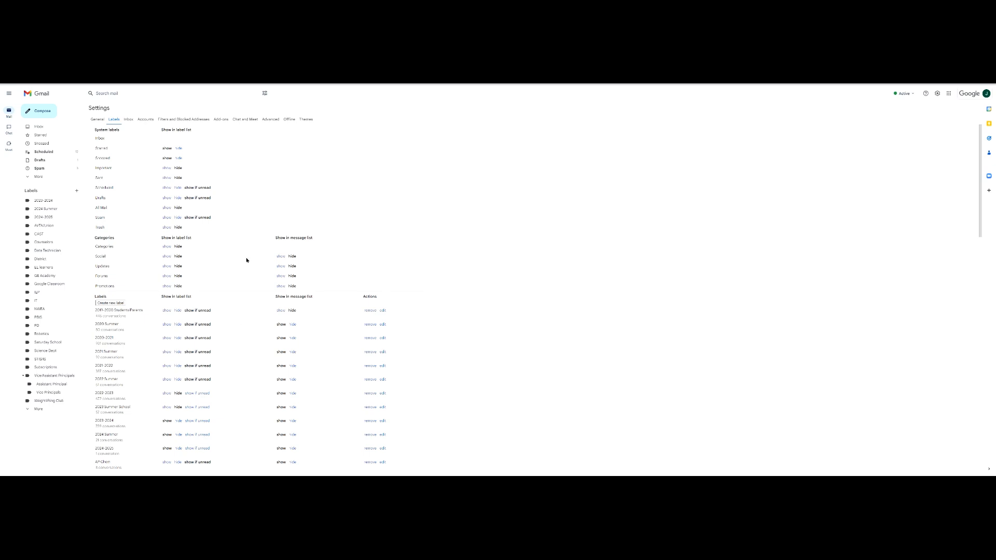
# Go to Filters and Blocked Addresses and open a blank new-filter criteria form.
pyautogui.click(168, 120)
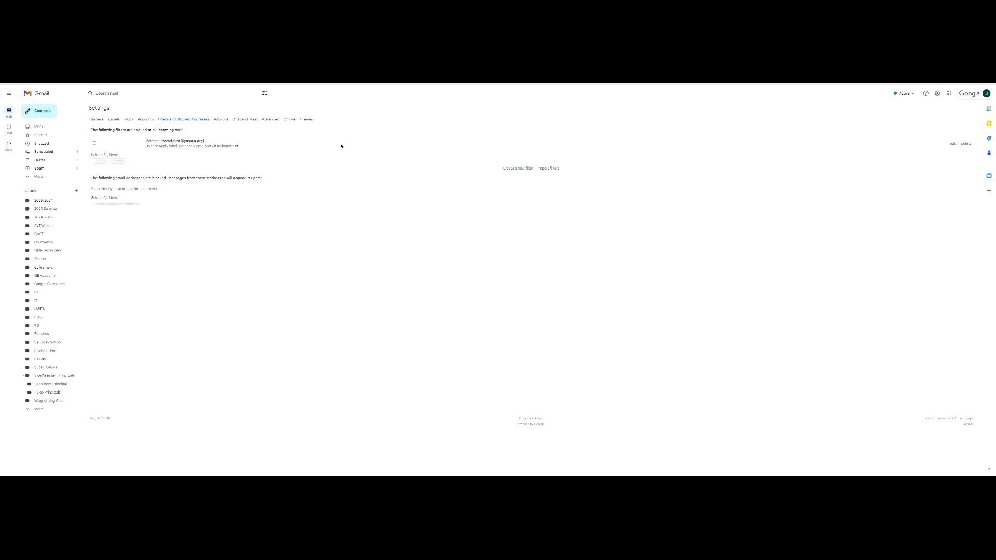
pyautogui.click(511, 169)
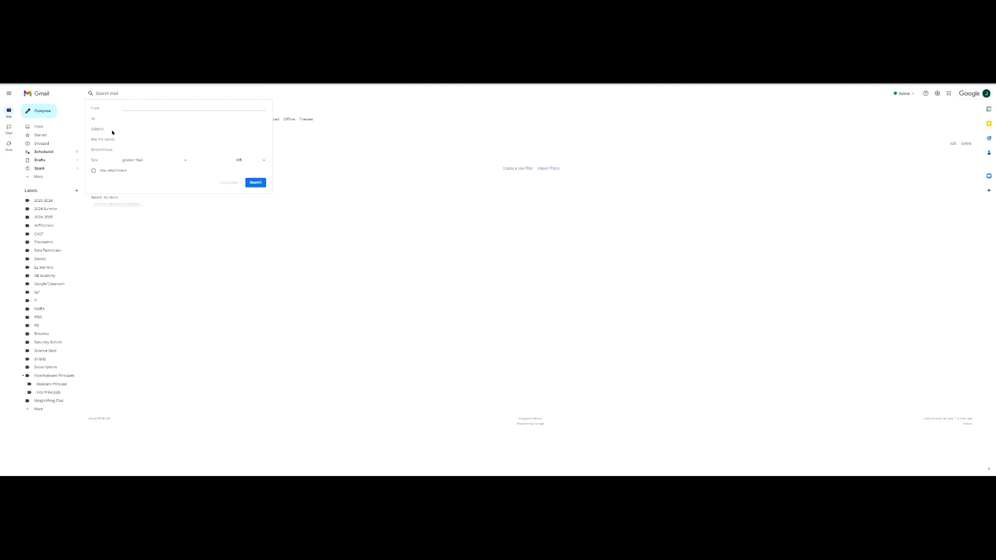
# Enter 'Google Classroom' as the filter's Subject criterion and continue to its actions.
pyautogui.click(129, 130)
pyautogui.click(130, 138)
pyautogui.click(131, 137)
pyautogui.click(136, 130)
pyautogui.write('Google Classroom')
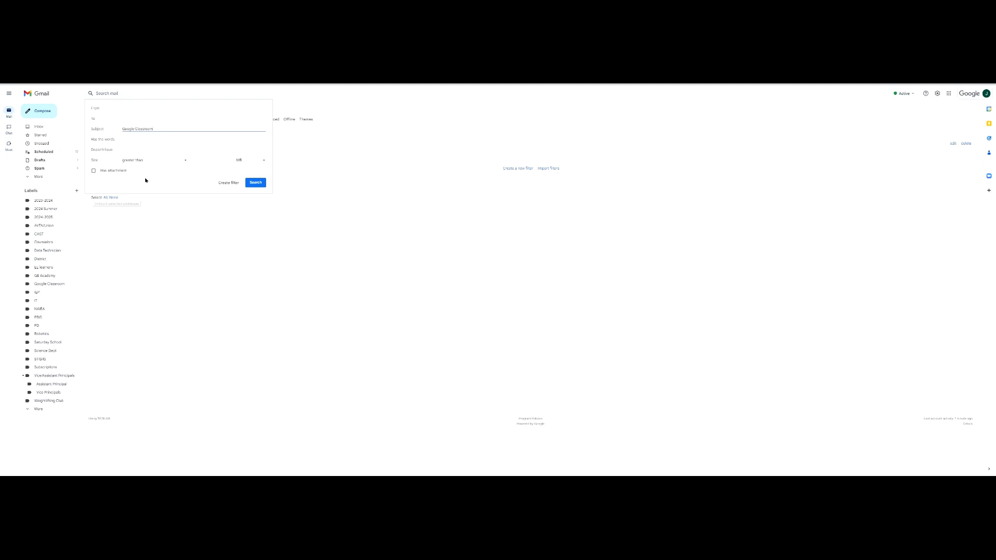
pyautogui.click(225, 187)
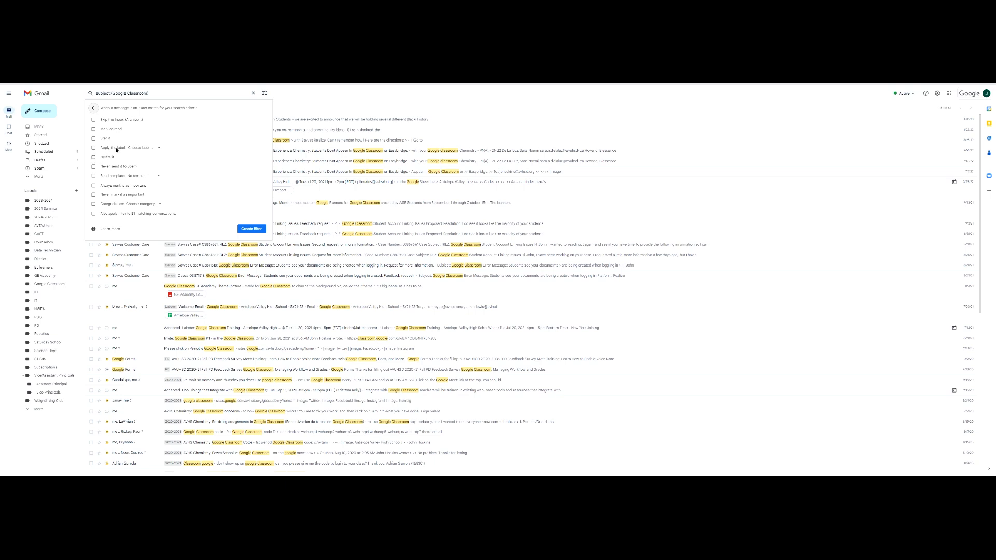
# Have the filter apply the Google Classroom label to matching mail and create it.
pyautogui.click(133, 149)
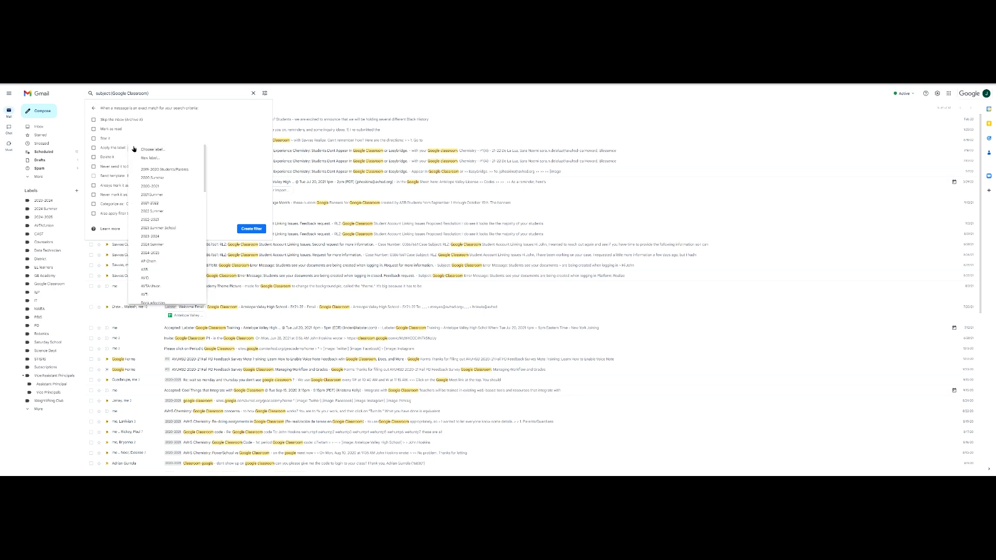
pyautogui.click(93, 149)
pyautogui.click(144, 149)
pyautogui.scroll(-2, 175, 218)
pyautogui.scroll(-2, 174, 219)
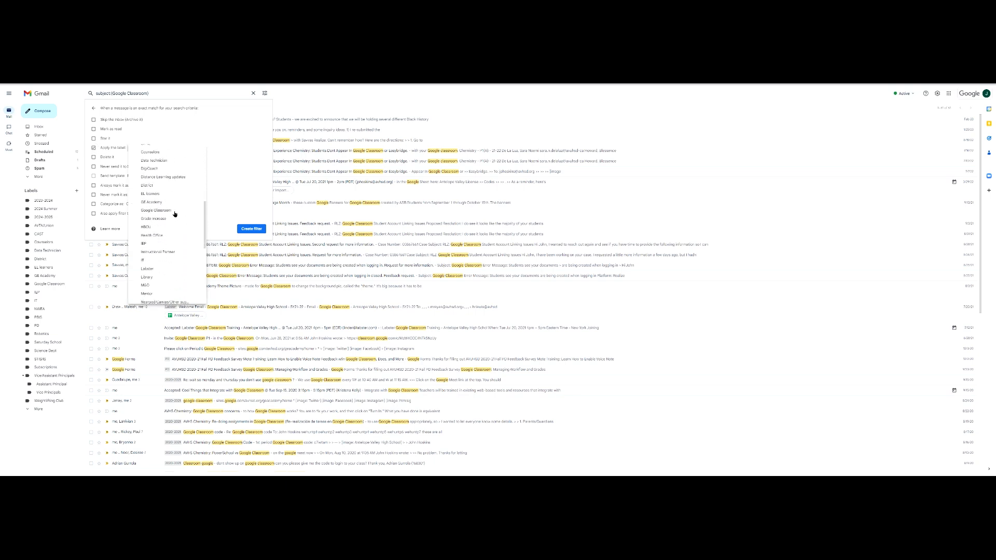
pyautogui.click(155, 210)
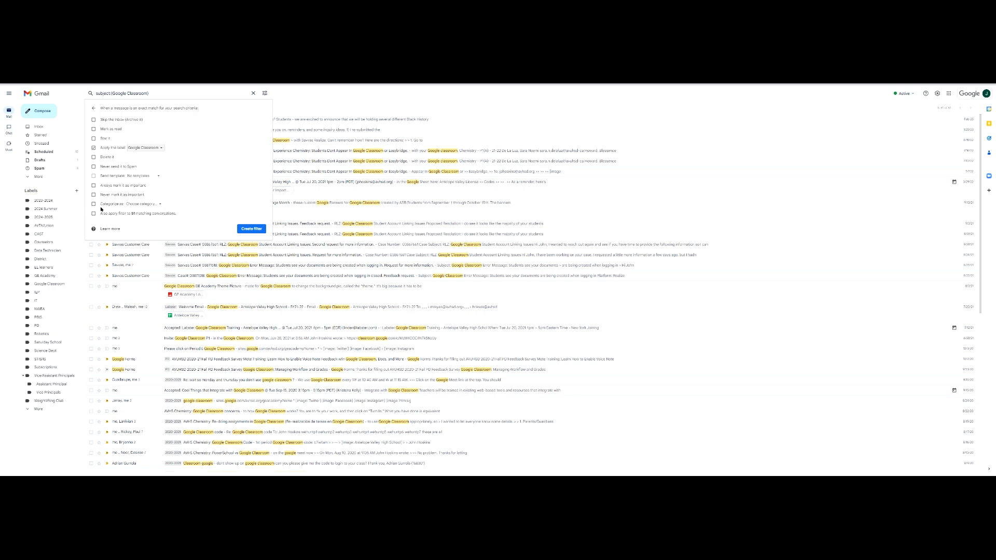
pyautogui.click(140, 205)
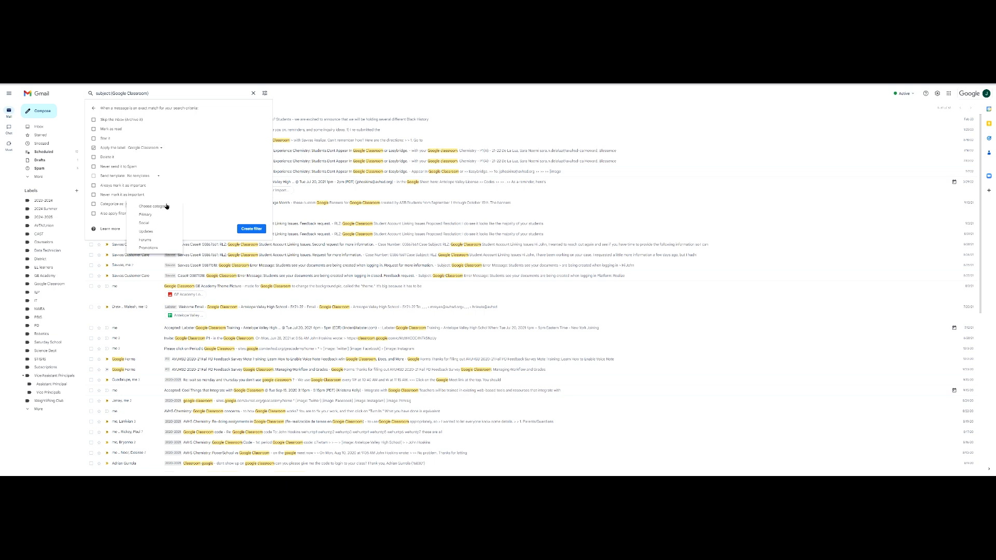
pyautogui.click(225, 195)
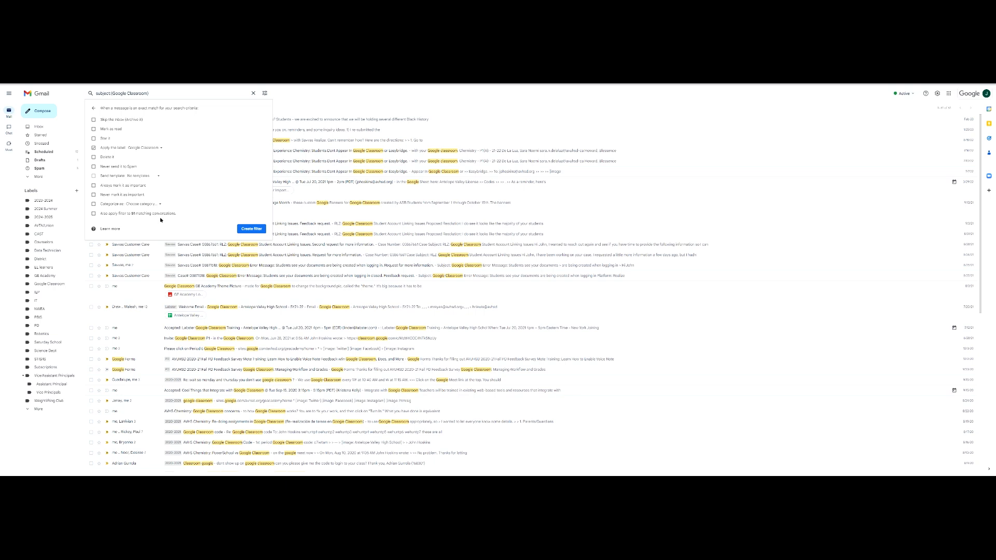
pyautogui.click(250, 230)
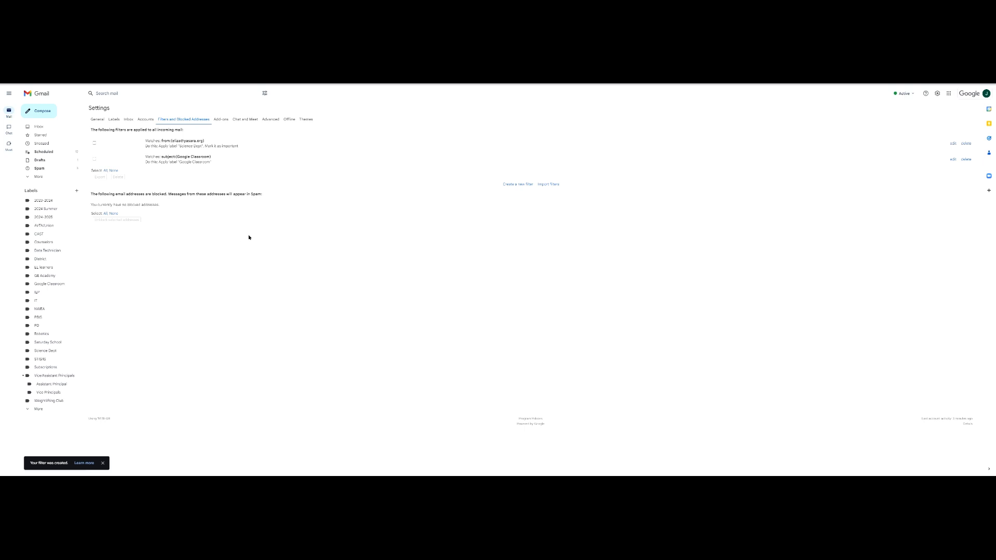
# View the still-empty Google Classroom label, then go back to the Inbox.
pyautogui.click(50, 285)
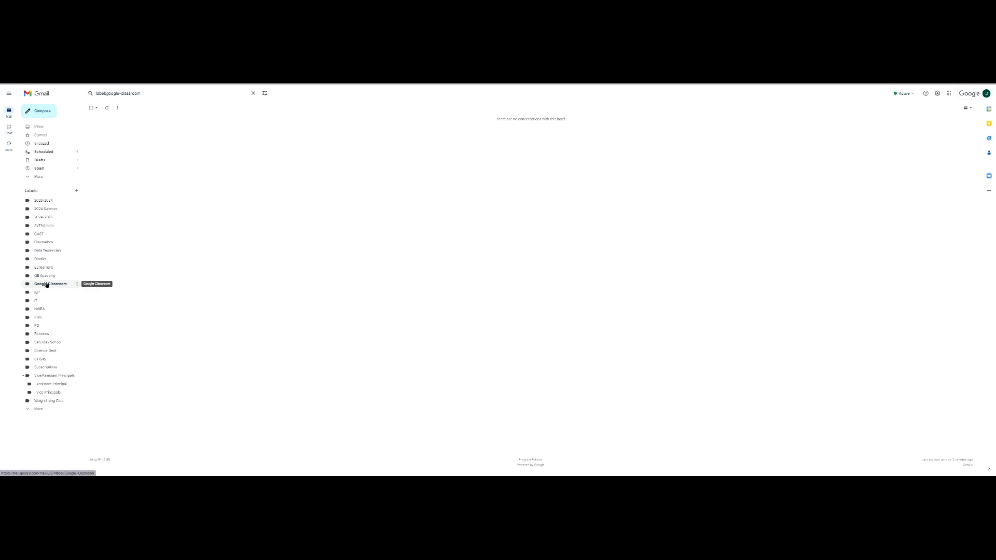
pyautogui.click(60, 129)
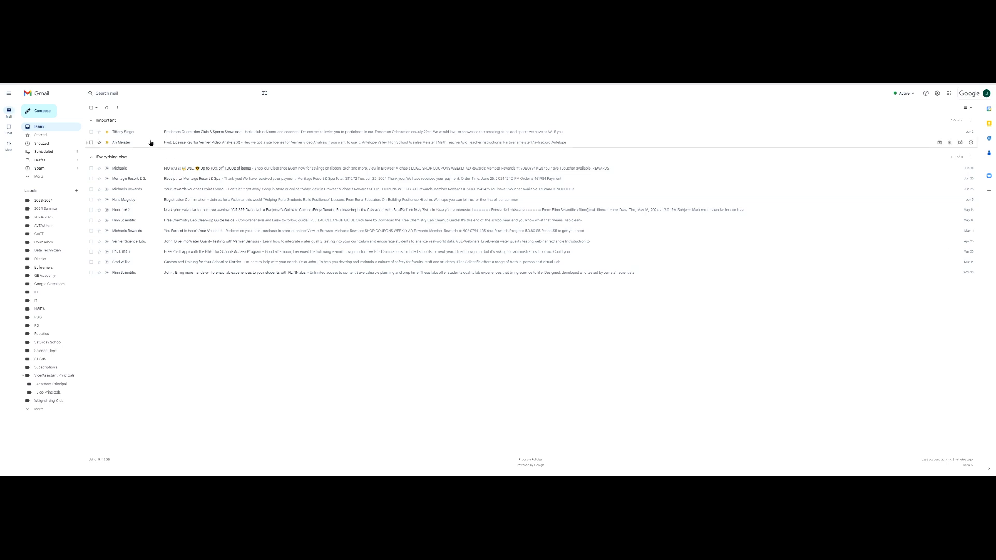
# Open a full-screen new message and type the contact's name into the To field.
pyautogui.click(44, 109)
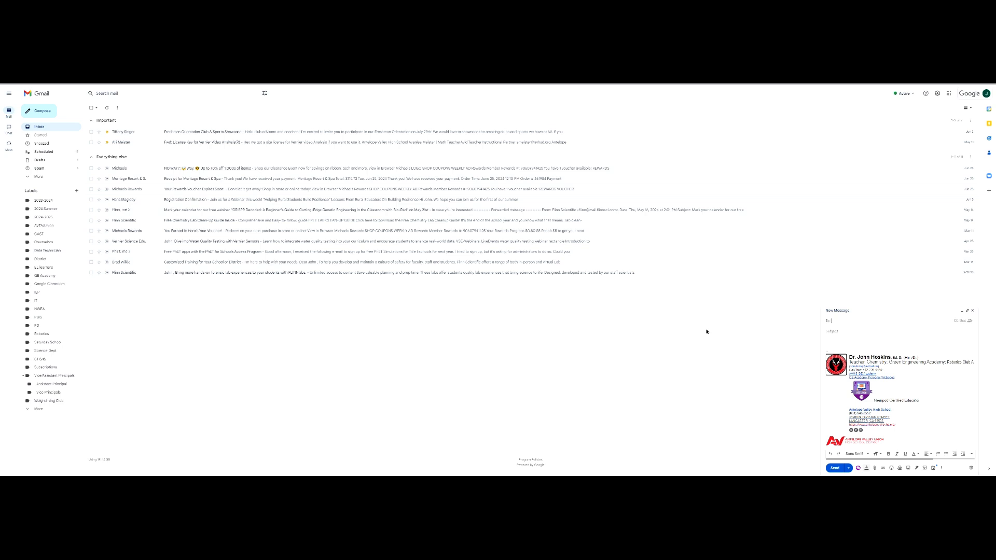
pyautogui.click(967, 312)
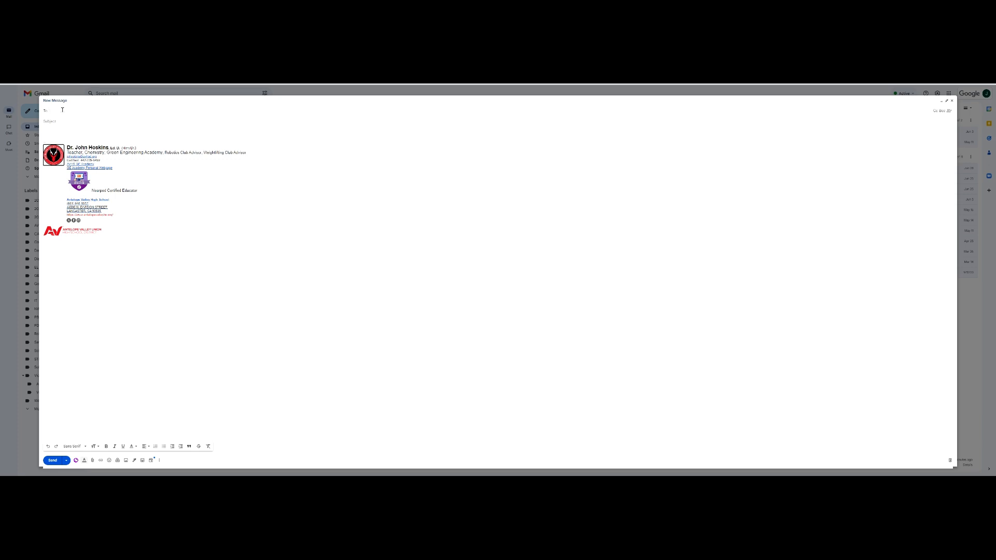
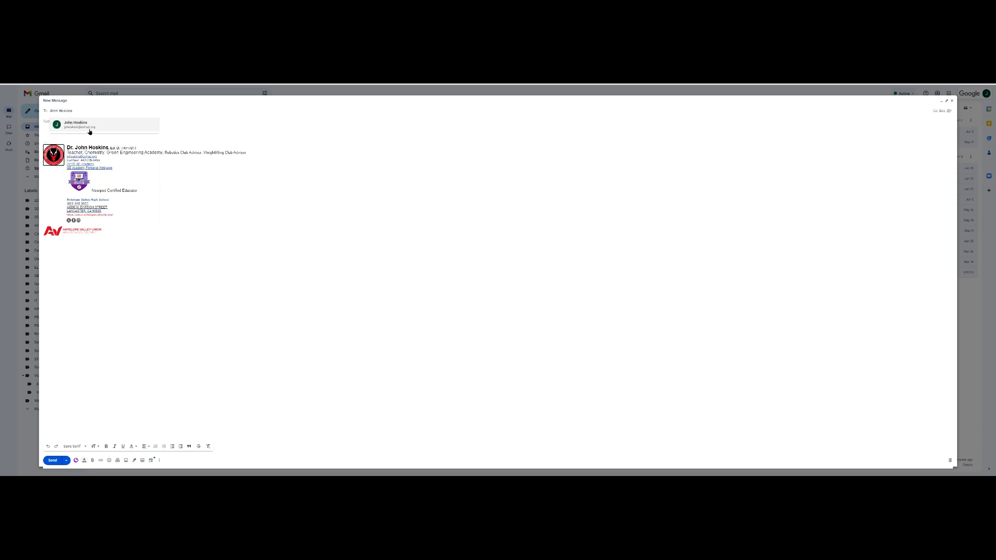
pyautogui.moveTo(81, 129)
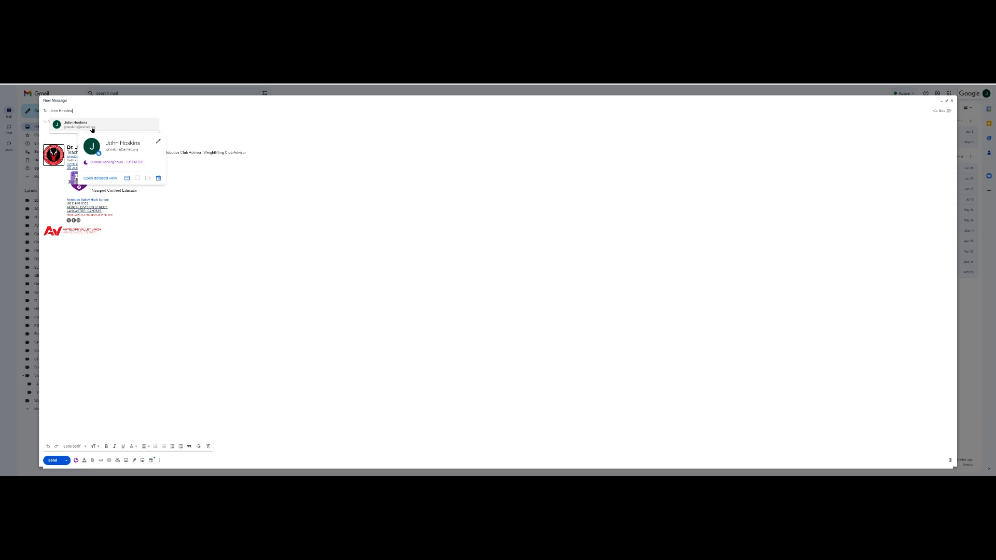
# Retype the contact's first name and add the suggested contact as the recipient.
pyautogui.moveTo(83, 111); pyautogui.dragTo(50, 111)
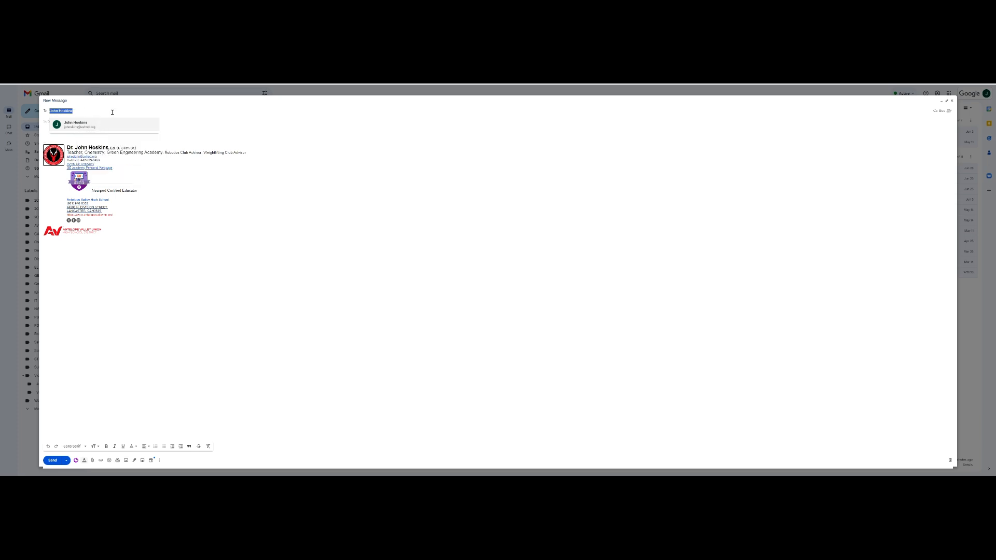
pyautogui.write('John')
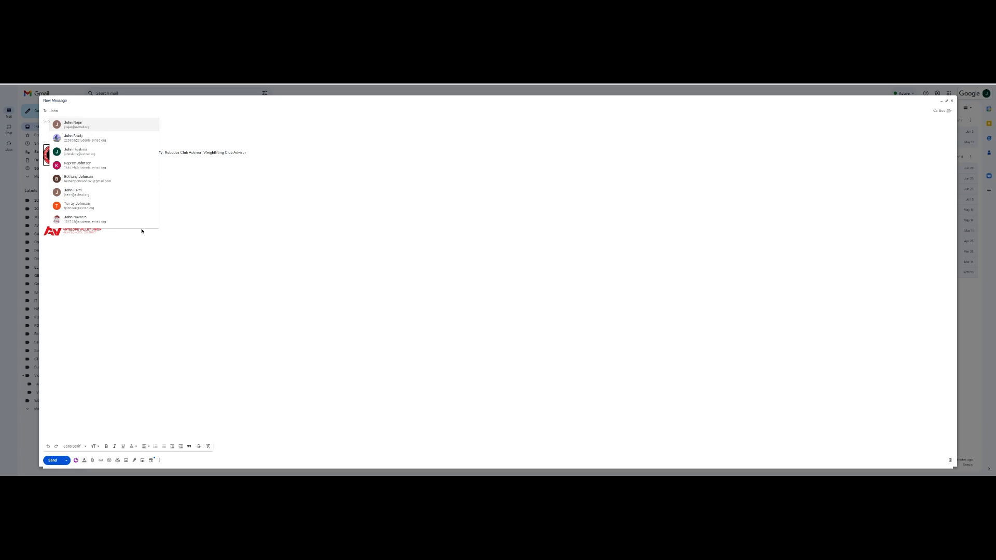
pyautogui.click(211, 185)
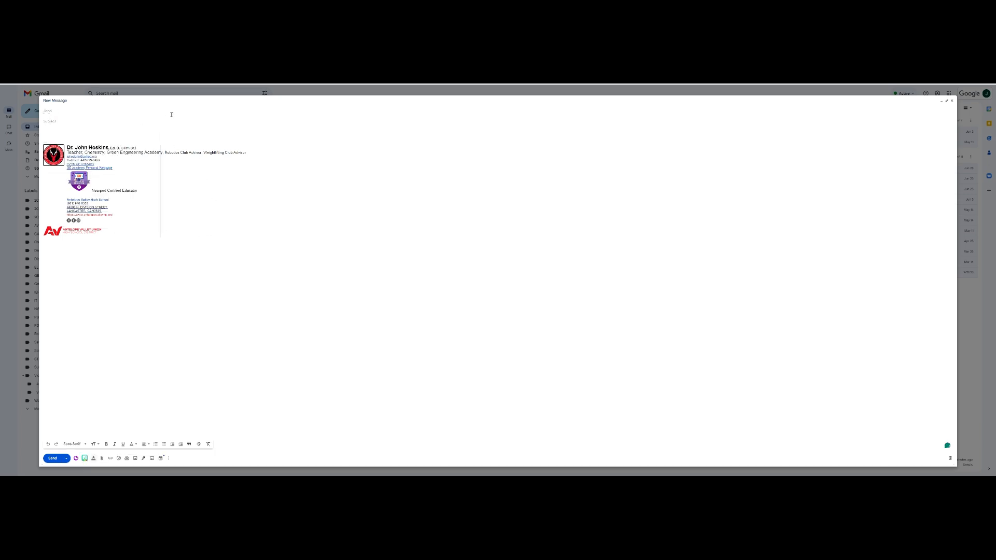
pyautogui.click(66, 112)
pyautogui.press('BackSpace')
pyautogui.press('BackSpace')
pyautogui.press('BackSpace')
pyautogui.press('BackSpace')
pyautogui.click(67, 120)
pyautogui.click(73, 111)
pyautogui.write('John')
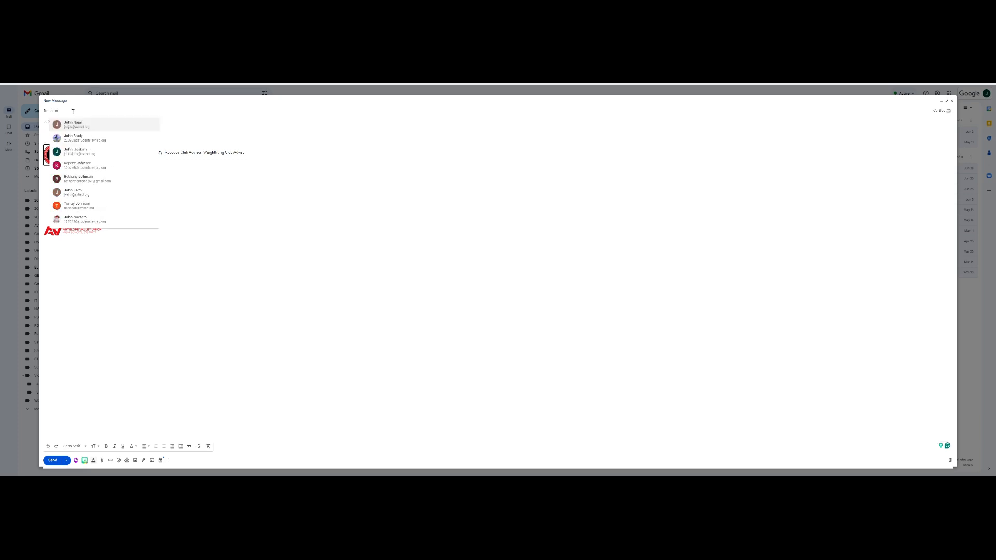
pyautogui.click(75, 149)
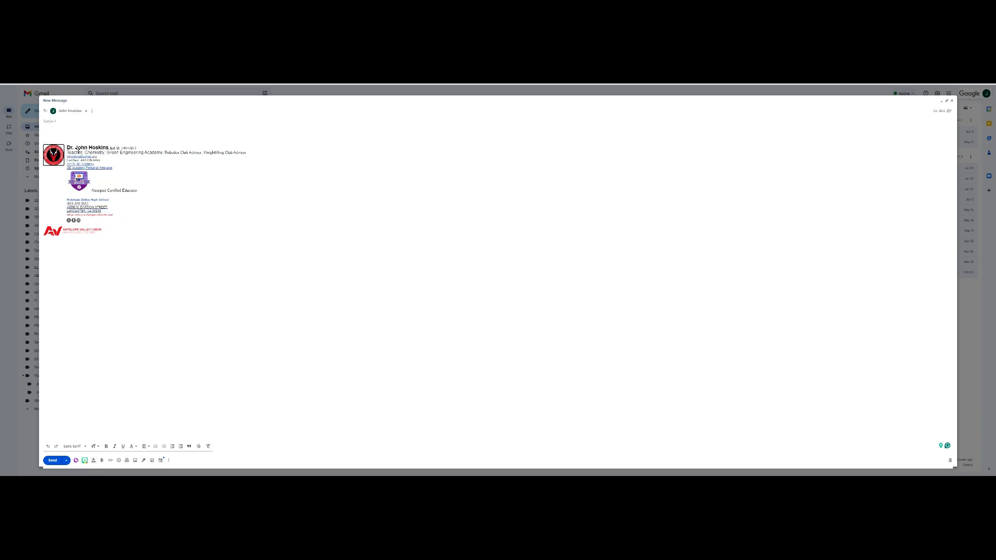
pyautogui.click(86, 129)
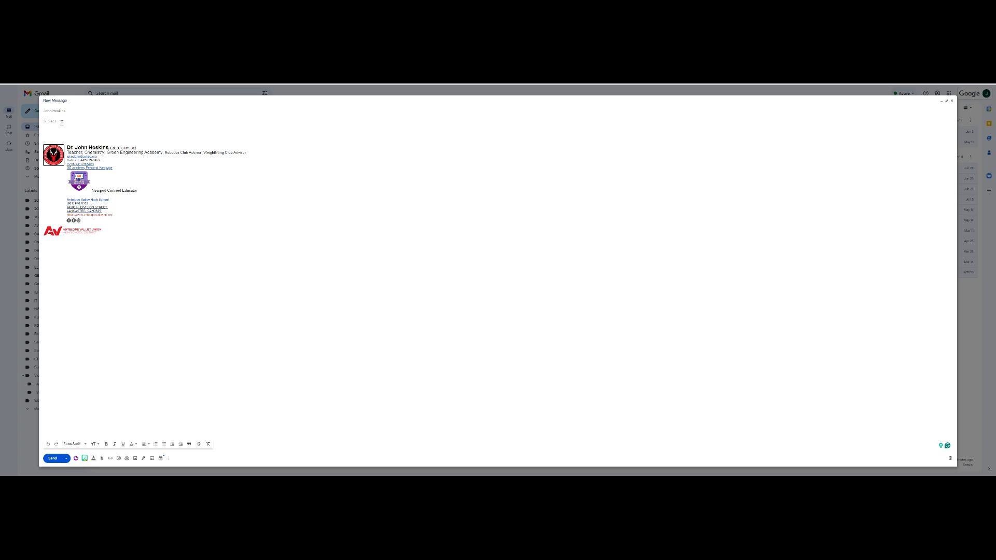
# Enter the subject 'How to write an e-mail' and set the body text size to Large.
pyautogui.write('How to write an e-mail')
pyautogui.click(66, 133)
pyautogui.click(99, 445)
pyautogui.click(98, 445)
pyautogui.click(95, 444)
pyautogui.click(95, 445)
pyautogui.click(77, 446)
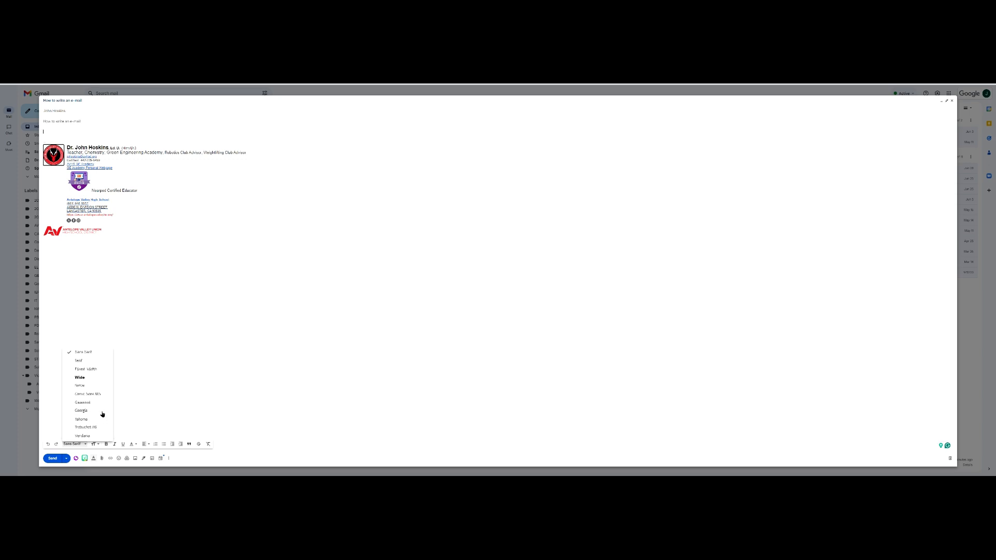
# Try Georgia as the body font, then set it back to Sans Serif.
pyautogui.click(82, 410)
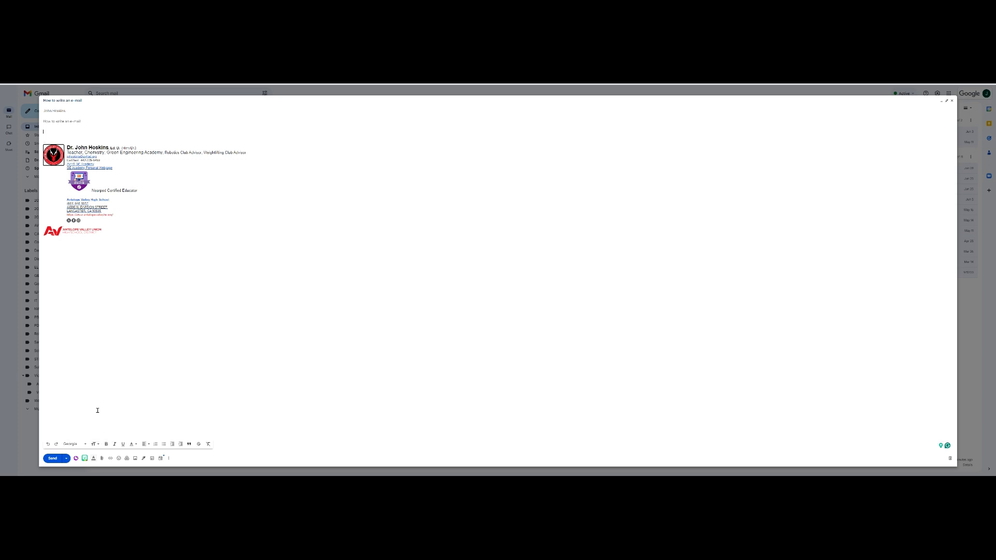
pyautogui.click(74, 442)
pyautogui.click(76, 357)
# Write the greeting 'Good morning,' and start a new line below it.
pyautogui.write('Hello')
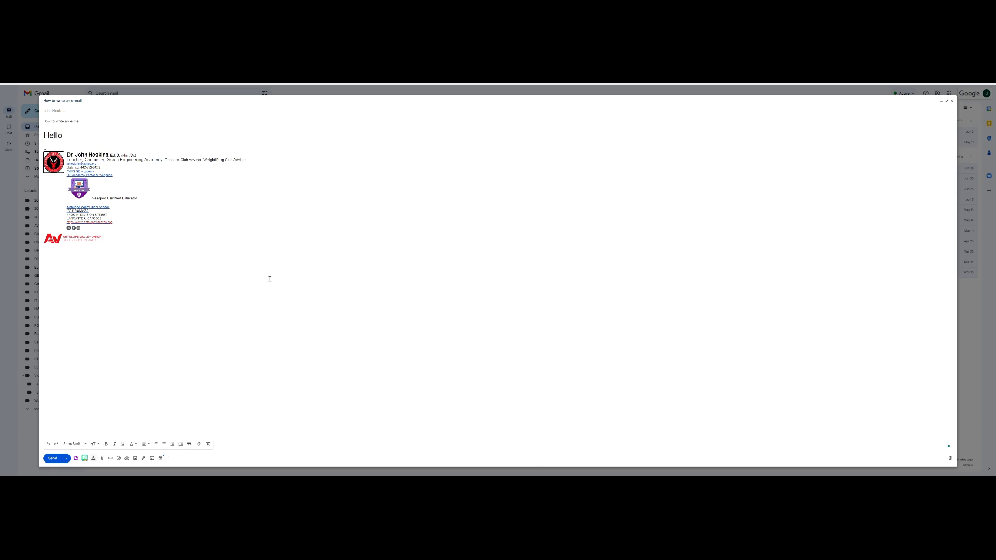
pyautogui.press('BackSpace')
pyautogui.press('BackSpace')
pyautogui.press('BackSpace')
pyautogui.press('BackSpace')
pyautogui.press('BackSpace')
pyautogui.write('Good')
pyautogui.write(' afternoon')
pyautogui.write(',')
pyautogui.press('BackSpace')
pyautogui.press('BackSpace')
pyautogui.press('BackSpace')
pyautogui.press('BackSpace')
pyautogui.press('BackSpace')
pyautogui.press('BackSpace')
pyautogui.press('BackSpace')
pyautogui.press('BackSpace')
pyautogui.press('BackSpace')
pyautogui.write('mornintg')
pyautogui.press('BackSpace')
pyautogui.press('BackSpace')
pyautogui.write('g,')
pyautogui.press('Return')
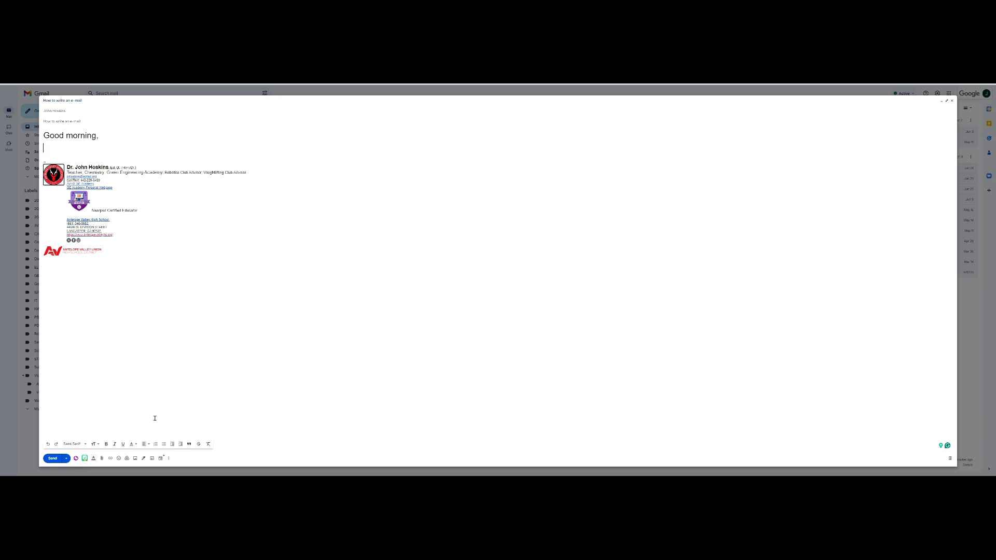
# Indent the empty line under 'Good morning,' and add a new line after the greeting.
pyautogui.click(181, 444)
pyautogui.write('asdasdasdaasd')
pyautogui.press('BackSpace')
pyautogui.press('BackSpace')
pyautogui.press('BackSpace')
pyautogui.press('BackSpace')
pyautogui.press('BackSpace')
pyautogui.press('BackSpace')
pyautogui.press('BackSpace')
pyautogui.press('BackSpace')
pyautogui.press('BackSpace')
pyautogui.press('BackSpace')
pyautogui.press('BackSpace')
pyautogui.press('BackSpace')
pyautogui.press('BackSpace')
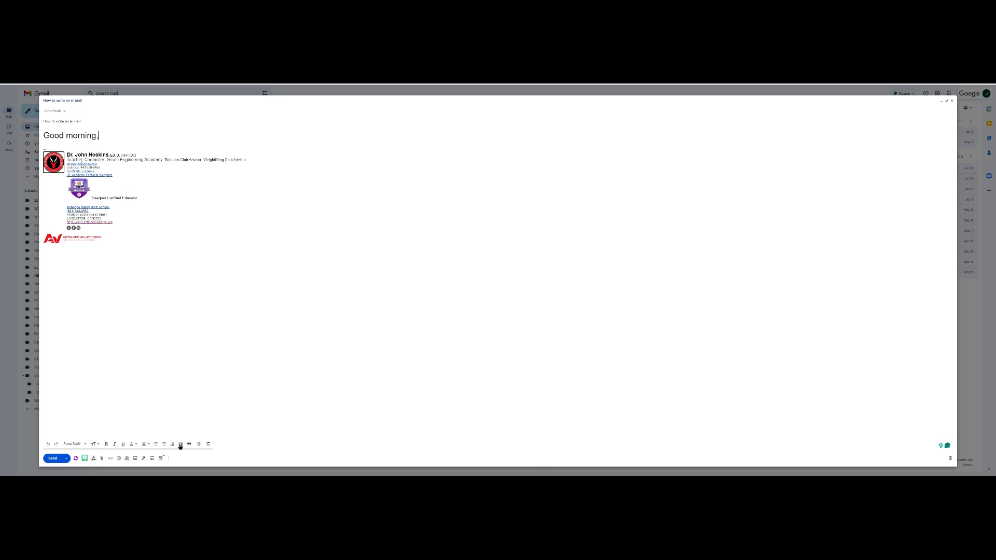
pyautogui.press('Return')
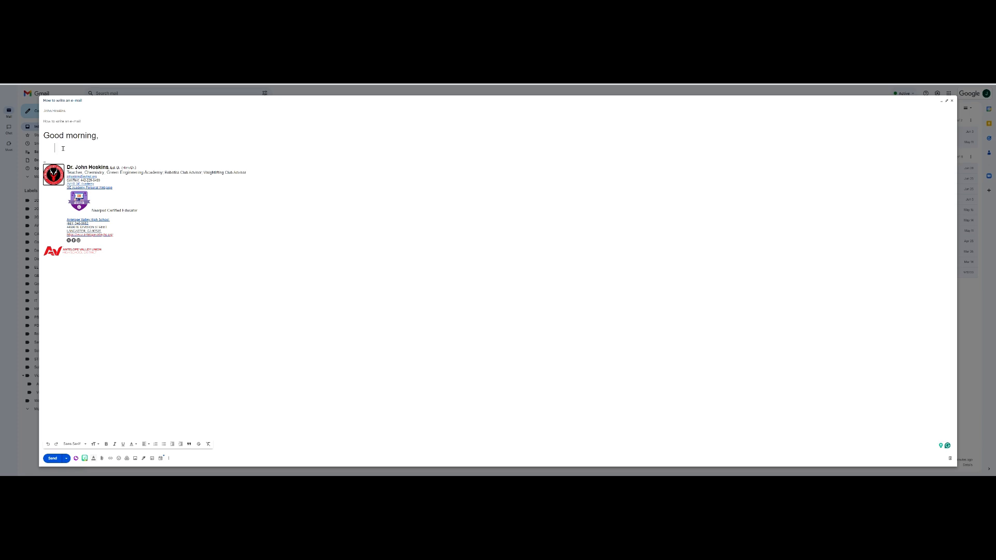
# Try the openers 'I hope you are doing well.' and 'How was your weekend?', then delete them.
pyautogui.write('I hope you are doing well.')
pyautogui.hotkey('ctrl', 'shift', 'Left')
pyautogui.hotkey('ctrl', 'shift', 'Left')
pyautogui.hotkey('ctrl', 'shift', 'Left')
pyautogui.hotkey('ctrl', 'shift', 'Left')
pyautogui.hotkey('ctrl', 'shift', 'Left')
pyautogui.hotkey('ctrl', 'shift', 'Left')
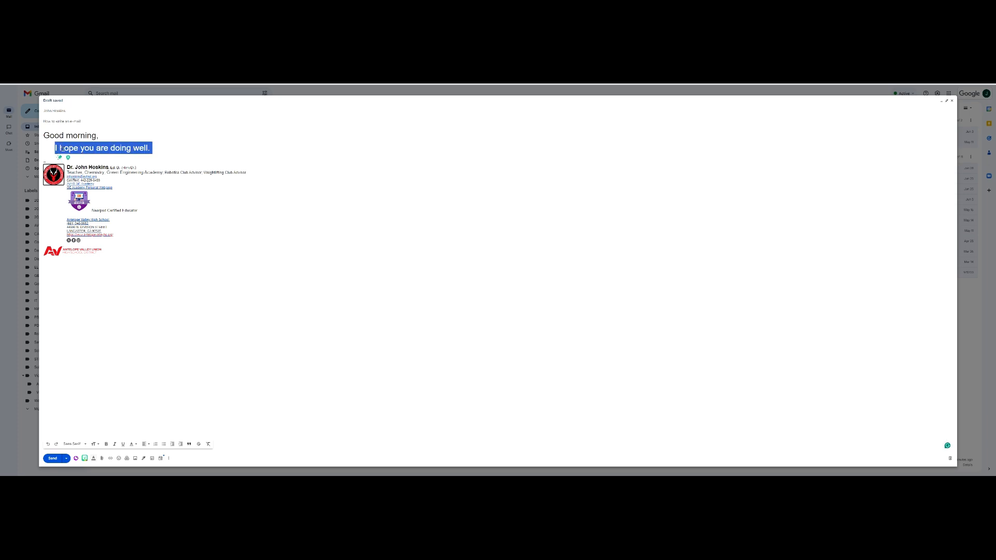
pyautogui.press('BackSpace')
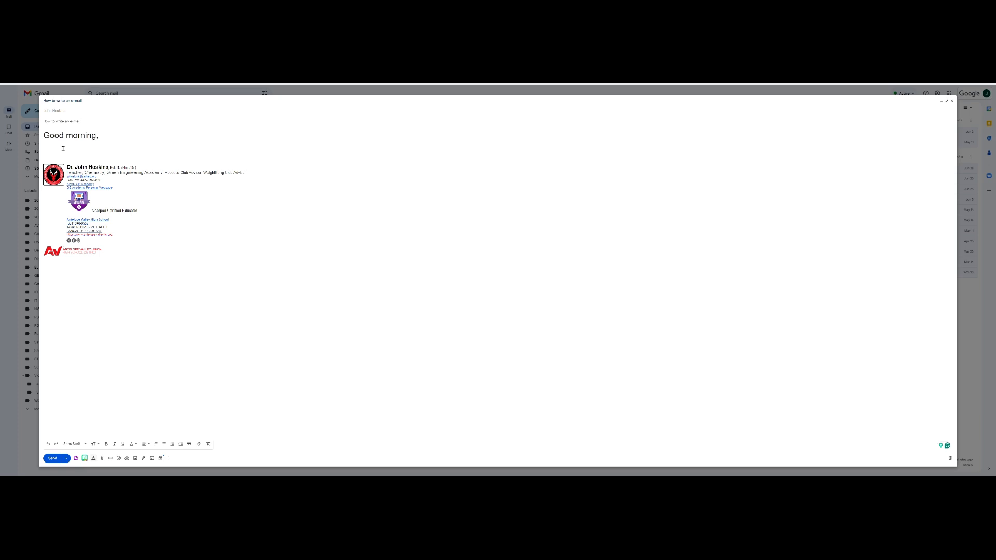
pyautogui.write('How was your')
pyautogui.press('Tab')
pyautogui.hotkey('ctrl', 'shift', 'Left')
pyautogui.hotkey('ctrl', 'shift', 'Left')
pyautogui.hotkey('ctrl', 'shift', 'Left')
pyautogui.hotkey('ctrl', 'shift', 'Left')
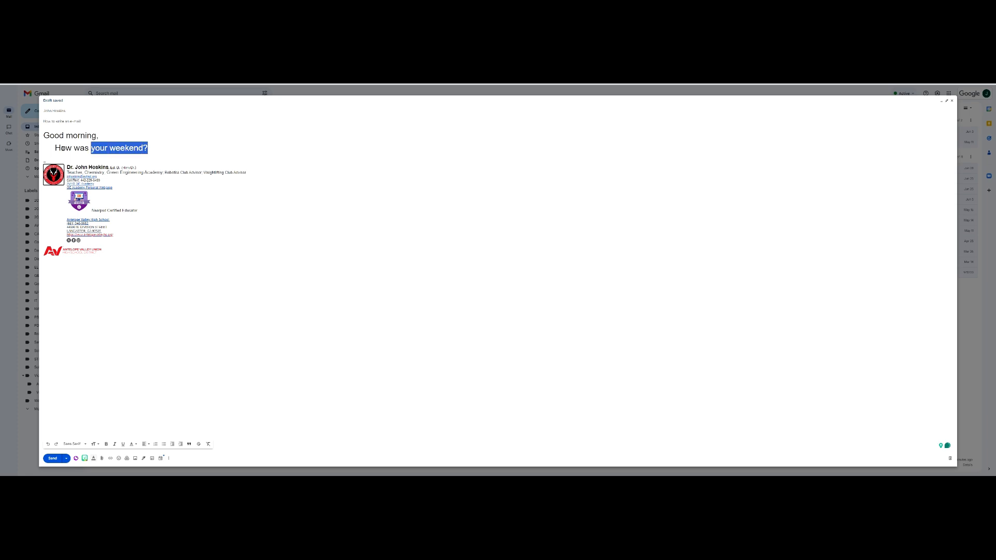
pyautogui.press('BackSpace')
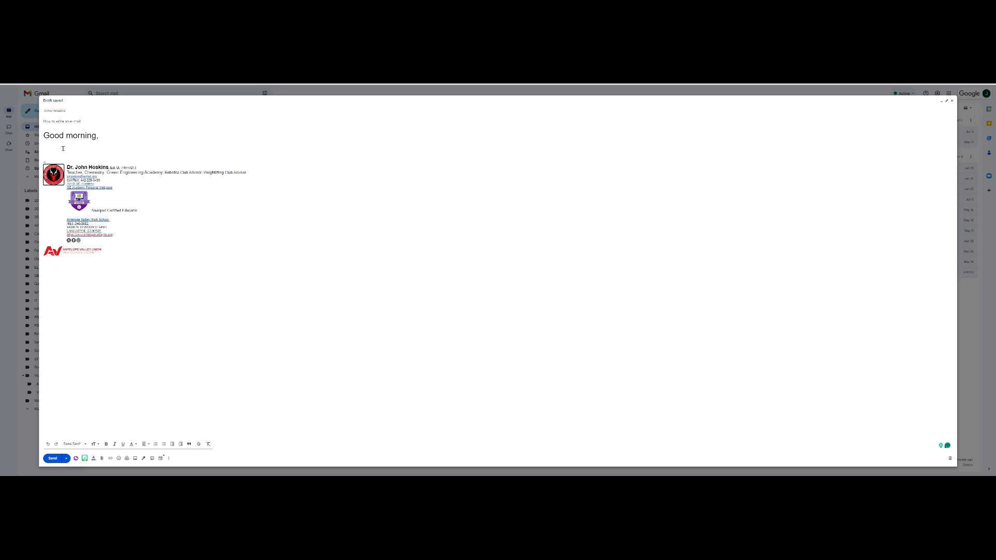
# Type 'I hope you are doing well I am learning how to write an e-mail.' and fix the typos.
pyautogui.write('I hope you are doing well')
pyautogui.write('I am learning how to write an e-ami')
pyautogui.press('BackSpace')
pyautogui.press('BackSpace')
pyautogui.press('BackSpace')
pyautogui.write('mail')
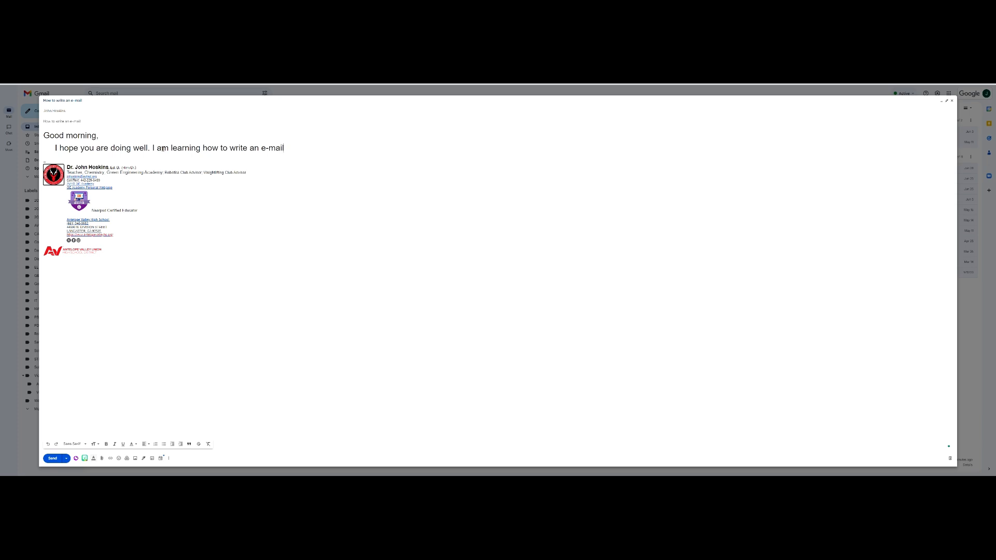
pyautogui.write('.')
pyautogui.write(' T')
pyautogui.press('BackSpace')
pyautogui.press('BackSpace')
# Add 'Can you reply to this email? LOL BRB TTYL', accepting the Smart Compose suggestion.
pyautogui.write('Can you reply to this')
pyautogui.press('Tab')
pyautogui.write('LOL BRB TTYL')
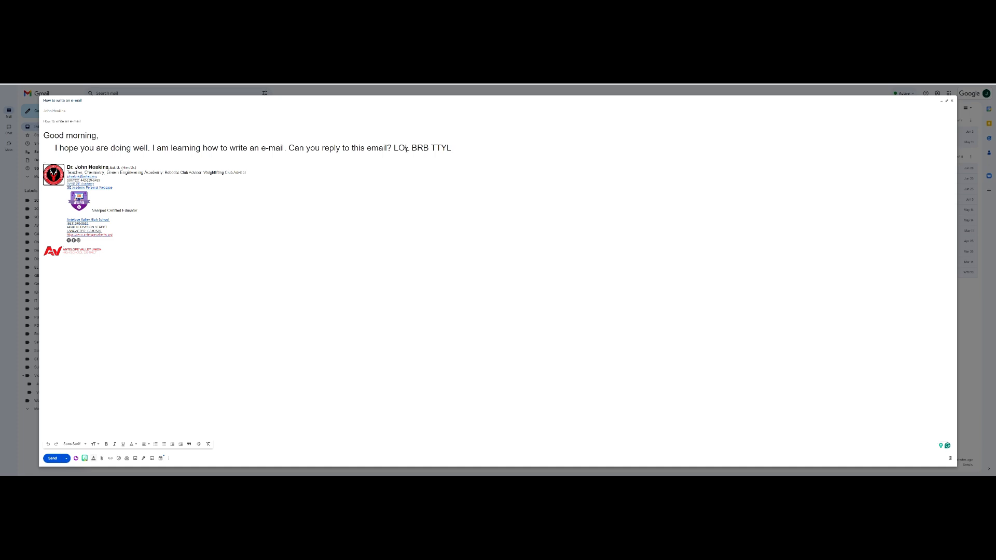
# Replace 'LOL BRB TTYL' with 'need help cuz I don't get it'.
pyautogui.keyDown('shift'); pyautogui.click(392, 148); pyautogui.keyUp('shift')
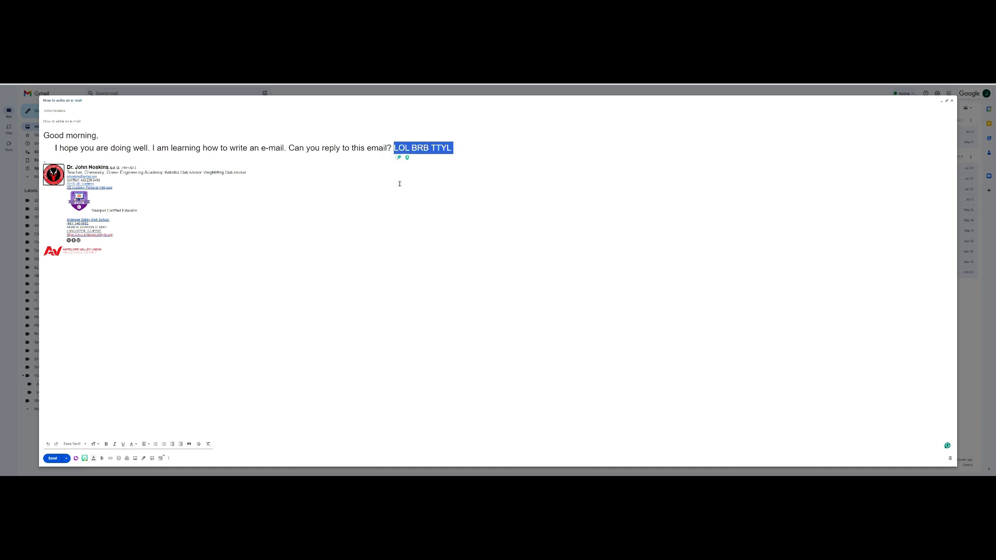
pyautogui.press('BackSpace')
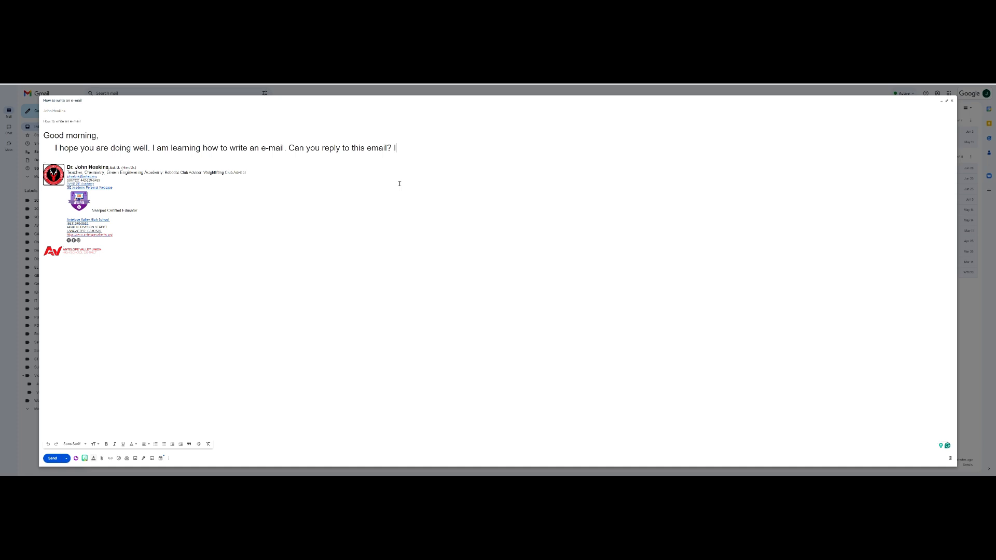
pyautogui.write("need help cuz I don't get it")
# Change 'cuz' to 'because' in the help sentence, leaving the caret after 'don't get it.'.
pyautogui.moveTo(498, 150); pyautogui.dragTo(405, 151)
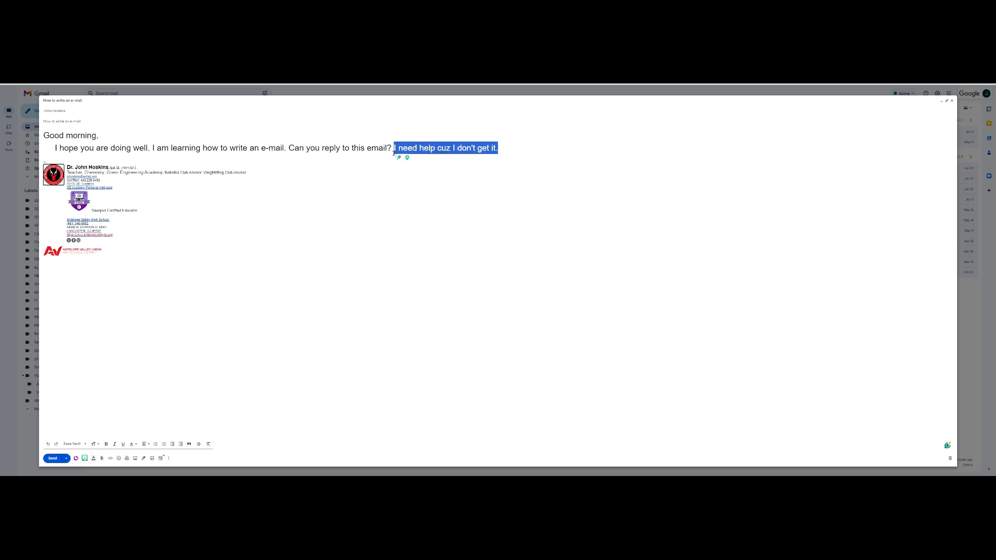
pyautogui.click(442, 147)
pyautogui.doubleClick(443, 149)
pyautogui.write('because')
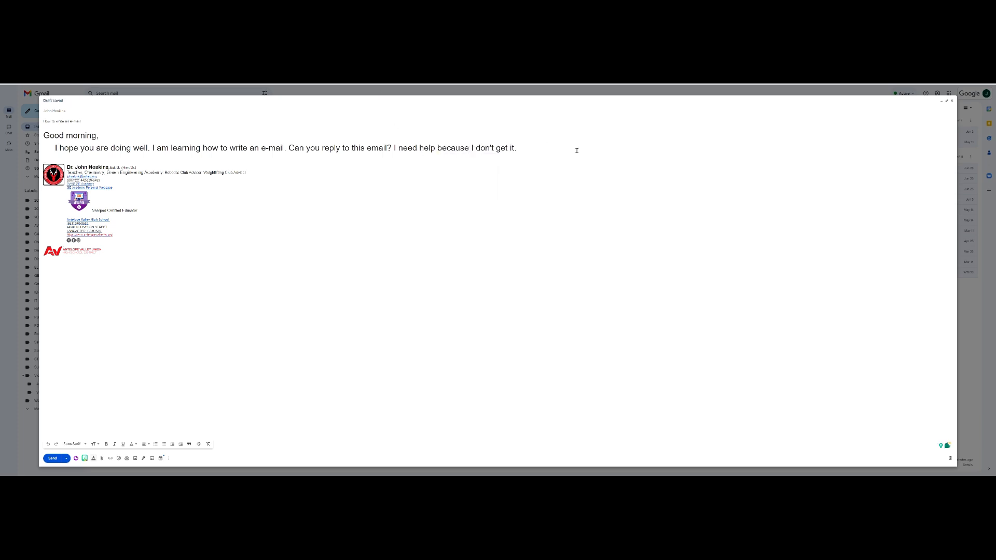
pyautogui.click(549, 148)
# Add the closing 'Thanks,' with the sender's name on the line below the body.
pyautogui.press('Return')
pyautogui.press('Return')
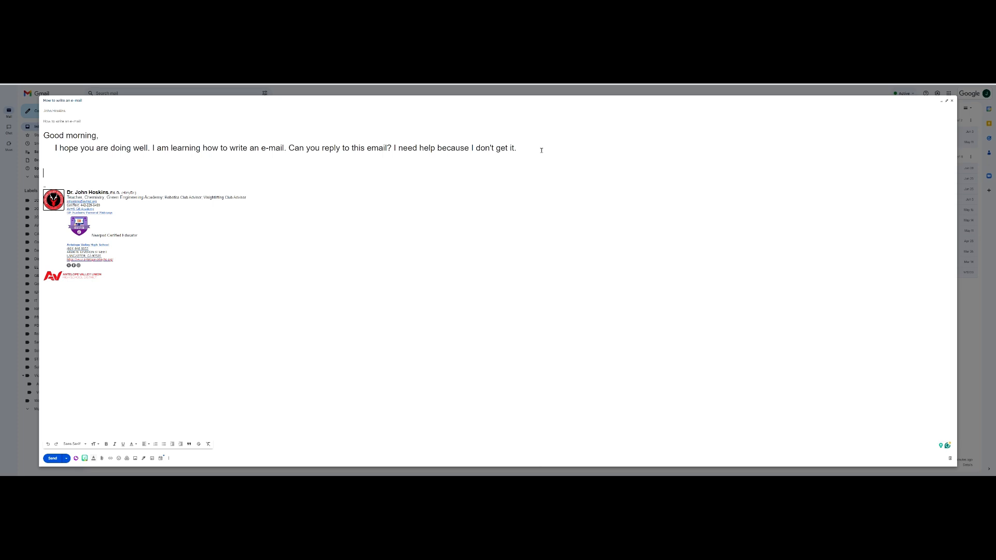
pyautogui.write('hanks,')
pyautogui.press('Return')
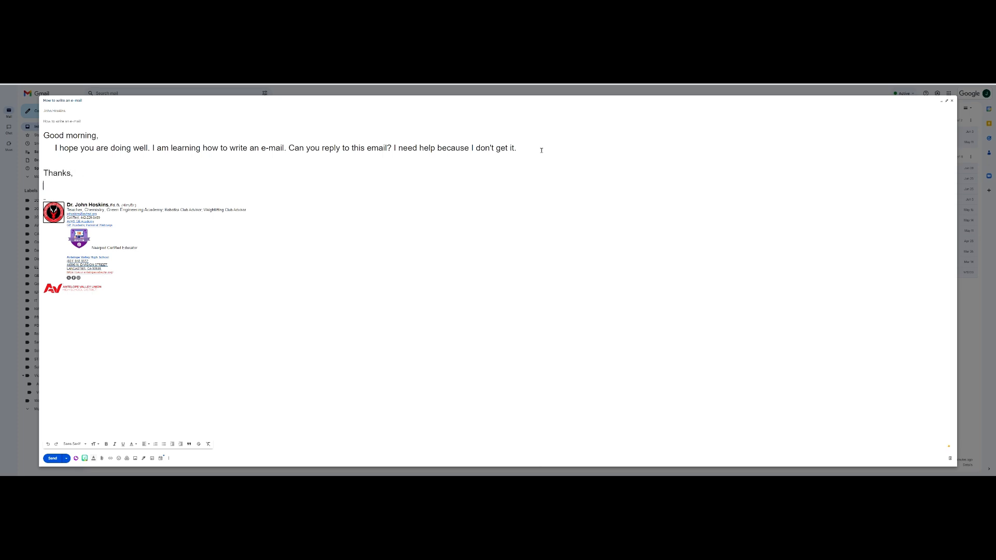
pyautogui.write('Dr. Hoskins')
# Replace the closing with 'Sincerely,' and the sender's name on separate lines.
pyautogui.hotkey('shift', 'Home')
pyautogui.hotkey('shift', 'Left')
pyautogui.hotkey('shift', 'Home')
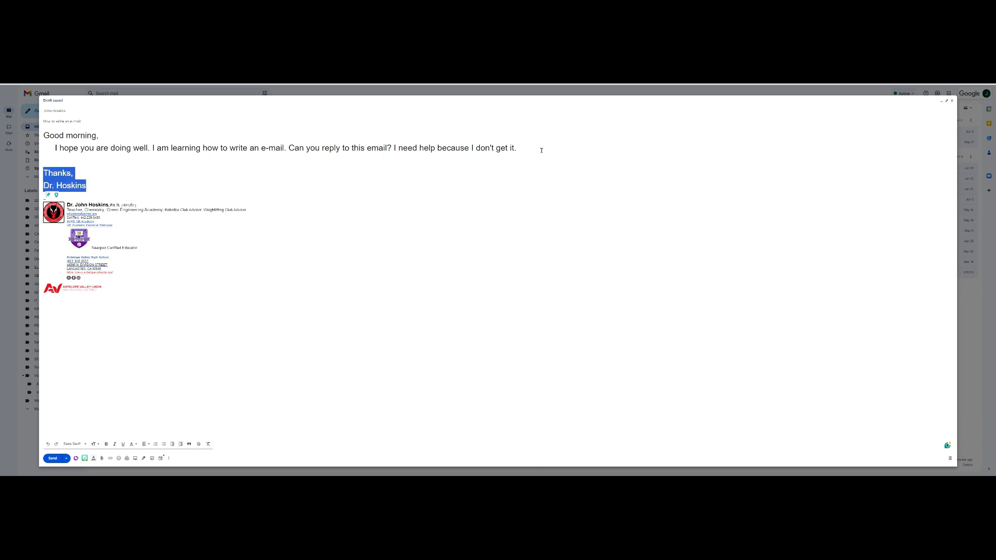
pyautogui.write('Sincerely,')
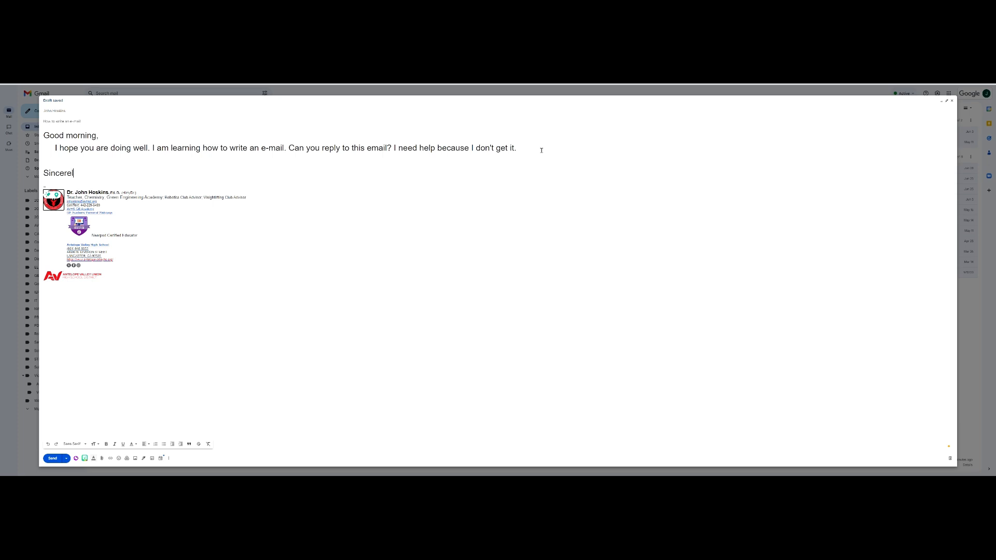
pyautogui.press('Return')
pyautogui.write('Dr. Ho')
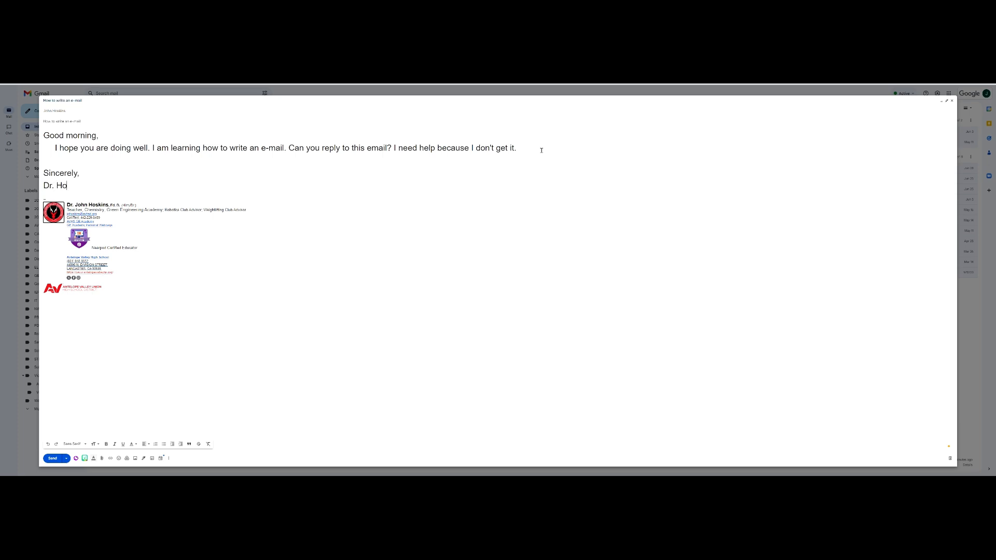
pyautogui.write('skins')
pyautogui.click(95, 187)
pyautogui.moveTo(43, 135); pyautogui.dragTo(152, 149)
pyautogui.click(97, 136)
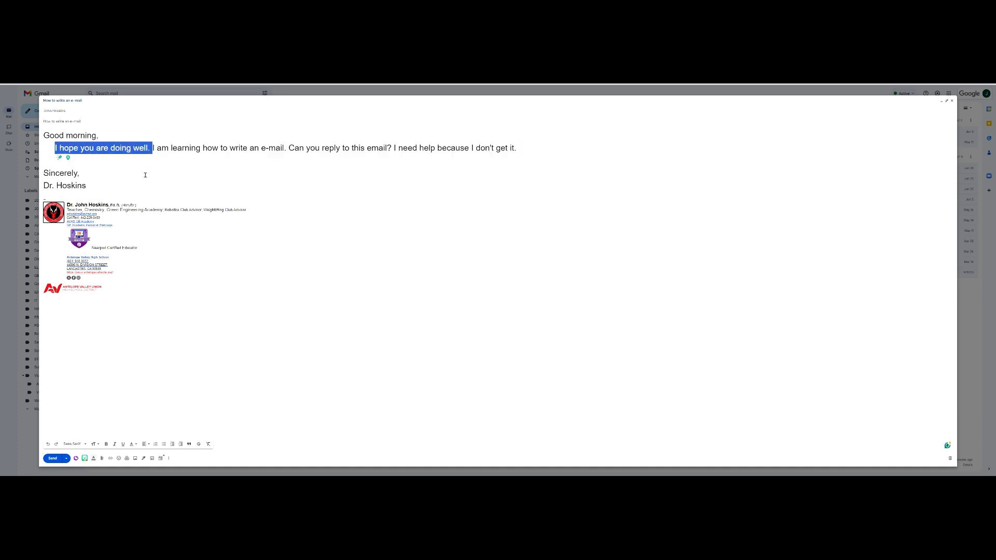
pyautogui.click(177, 148)
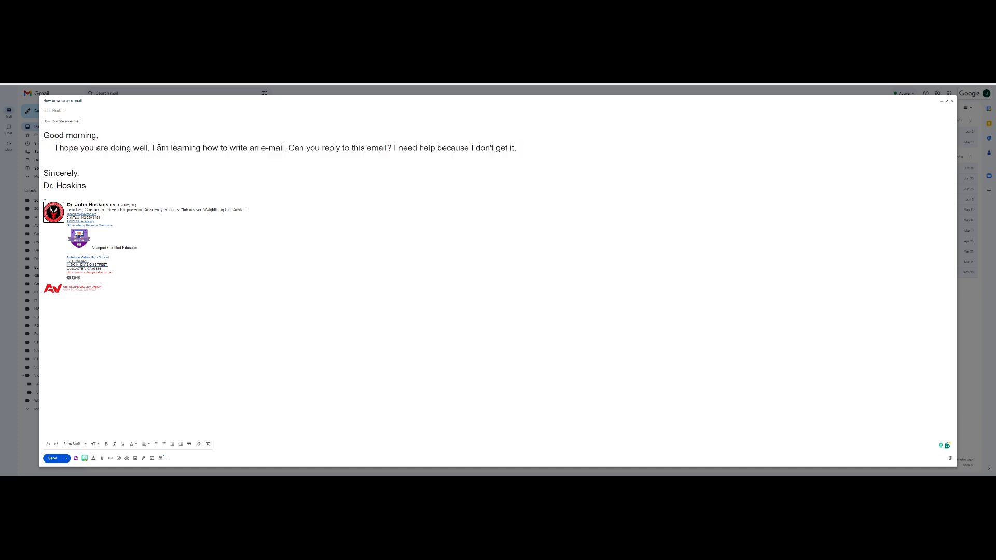
pyautogui.moveTo(153, 148); pyautogui.dragTo(515, 153)
pyautogui.click(524, 147)
pyautogui.moveTo(92, 186); pyautogui.dragTo(44, 174)
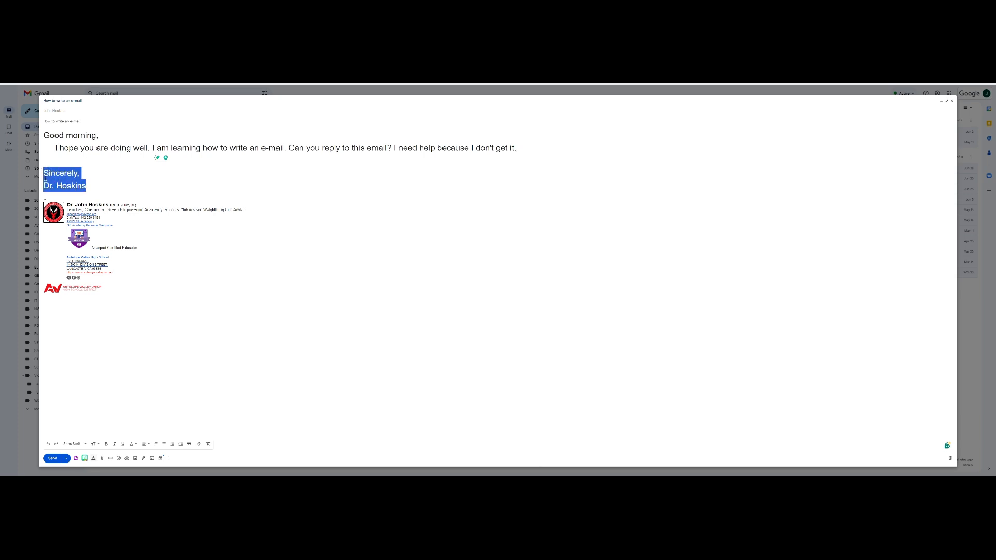
pyautogui.click(60, 178)
pyautogui.moveTo(91, 120); pyautogui.dragTo(44, 120)
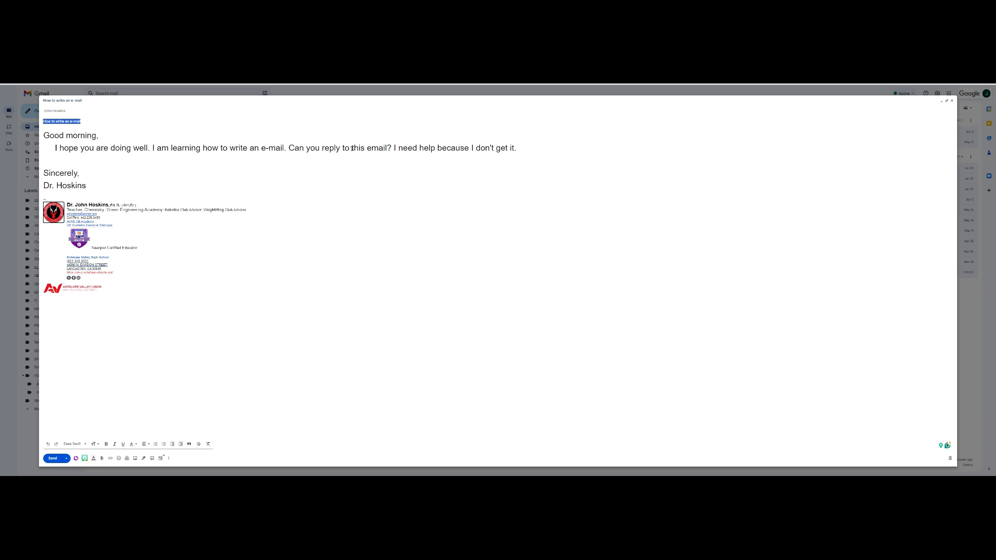
# Try 'as soon as you can', then 'in the next 5 minutes' after 'email' in the body, then remove it.
pyautogui.click(390, 148)
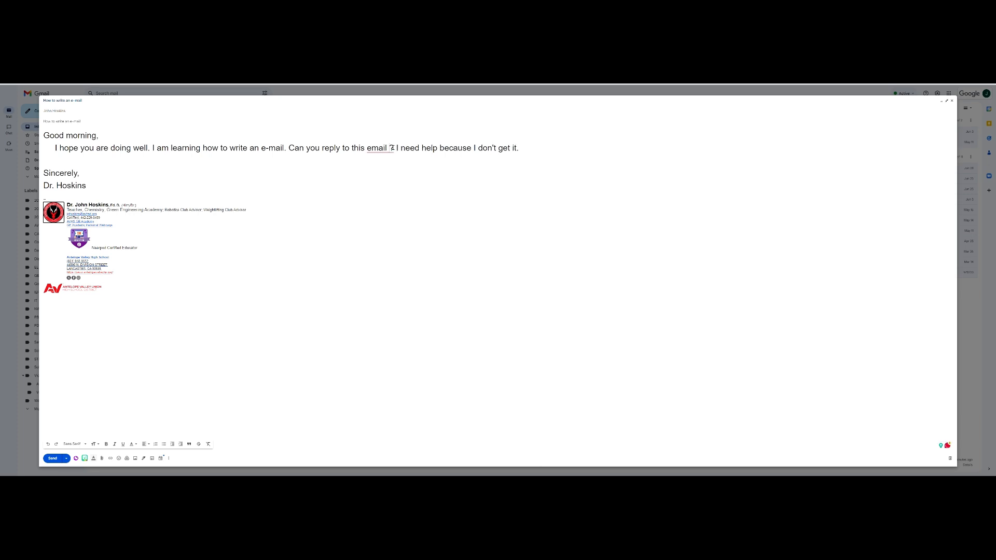
pyautogui.write('as soon as yo')
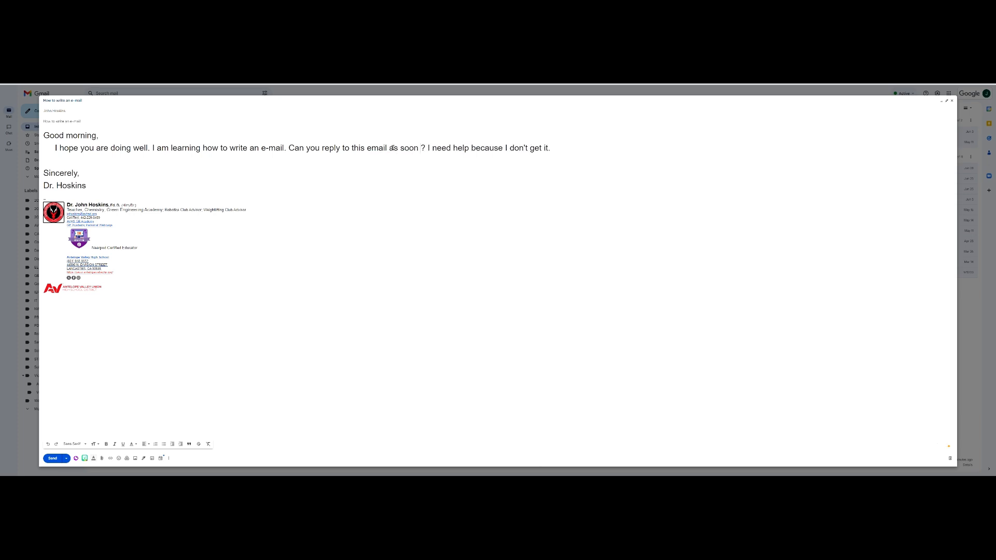
pyautogui.write('u can')
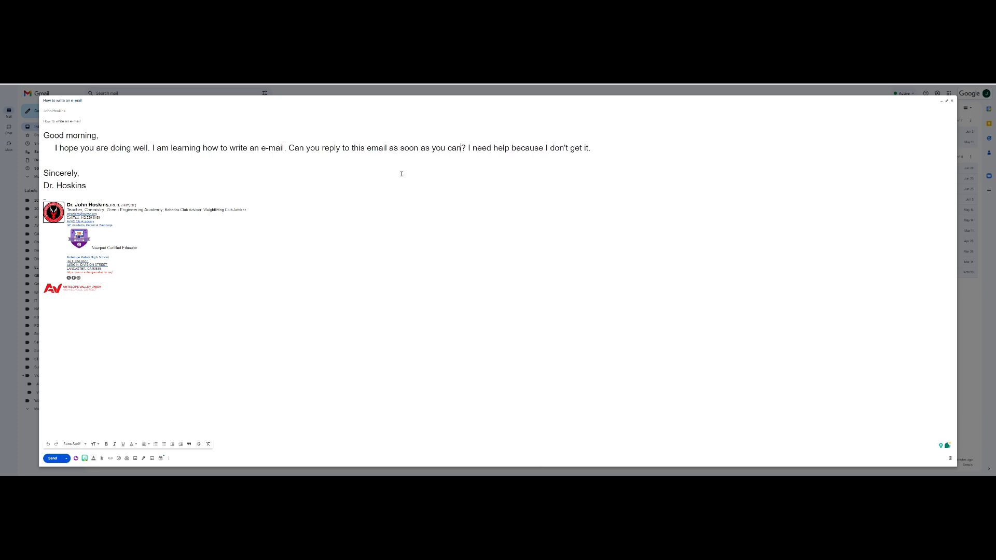
pyautogui.hotkey('ctrl', 'shift', 'Left')
pyautogui.hotkey('ctrl', 'shift', 'Left')
pyautogui.hotkey('ctrl', 'shift', 'Left')
pyautogui.hotkey('ctrl', 'shift', 'Left')
pyautogui.hotkey('ctrl', 'shift', 'Left')
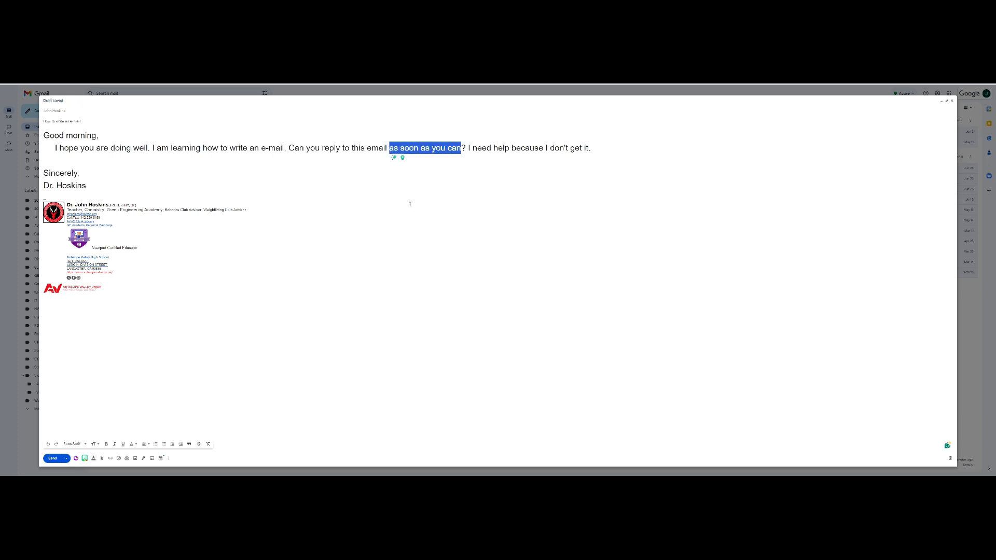
pyautogui.write('in the next 5 mi')
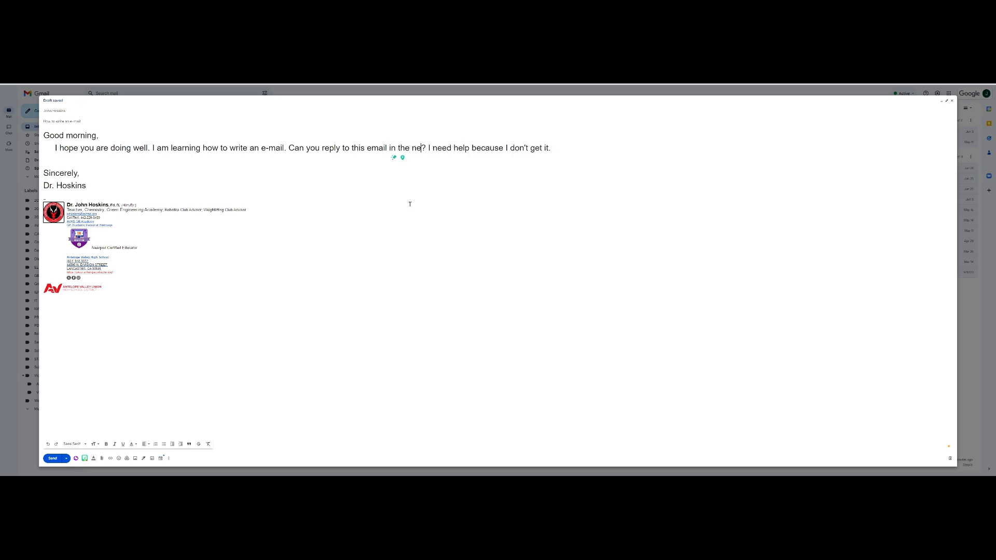
pyautogui.write('nutes')
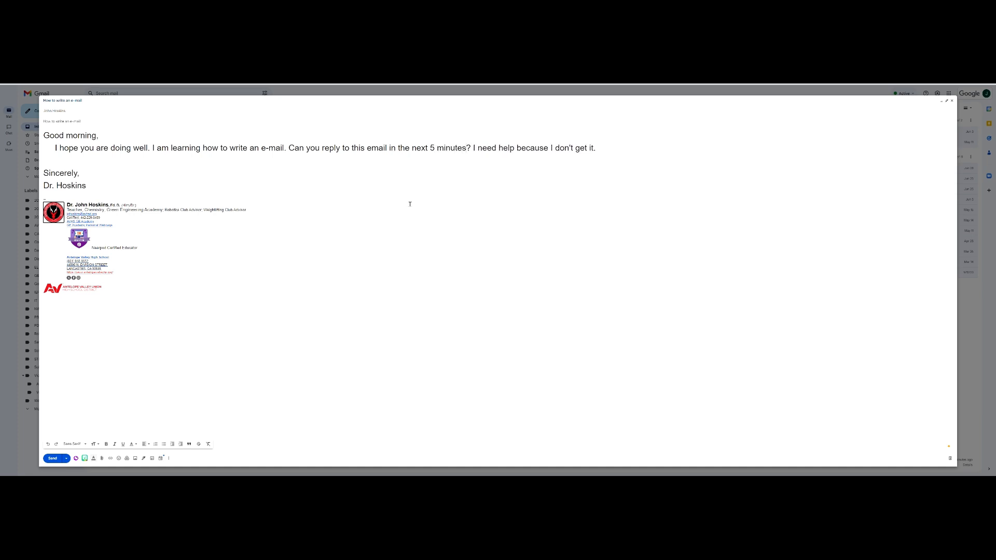
pyautogui.hotkey('ctrl', 'shift', 'Left')
pyautogui.hotkey('ctrl', 'shift', 'Left')
pyautogui.hotkey('ctrl', 'shift', 'Left')
pyautogui.hotkey('ctrl', 'shift', 'Left')
pyautogui.hotkey('ctrl', 'shift', 'Left')
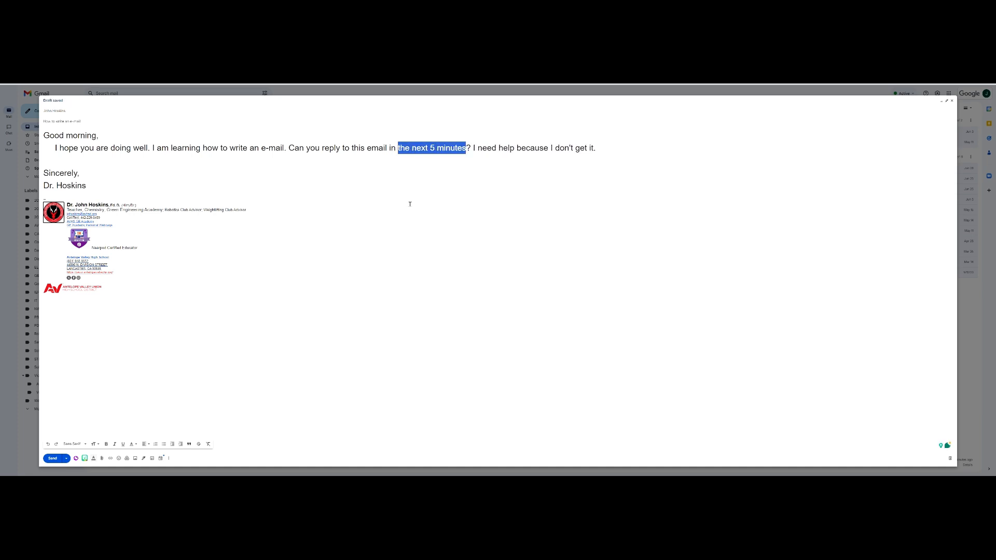
pyautogui.press('BackSpace')
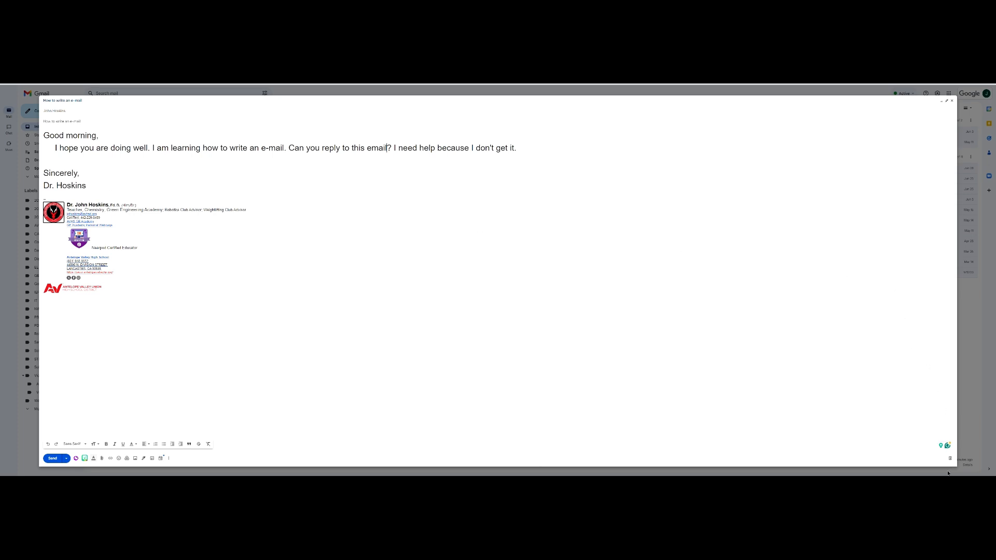
# Send the practice email and open the delivered 'How to write an e-mail' message.
pyautogui.click(52, 458)
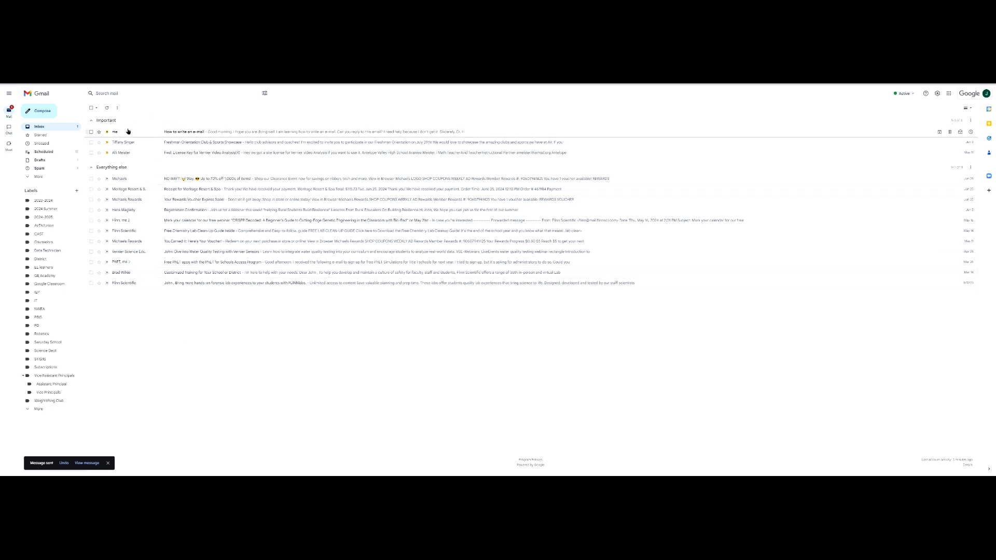
pyautogui.click(177, 134)
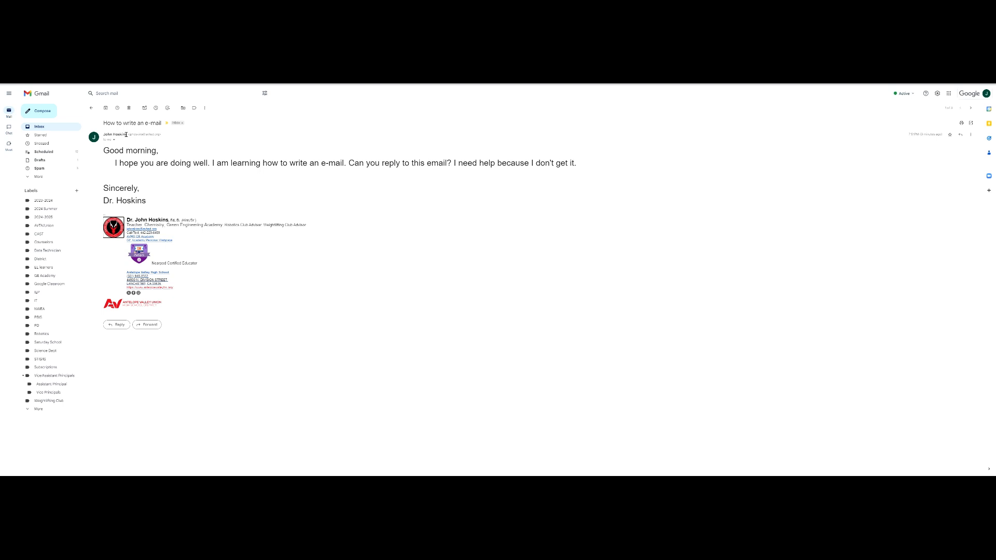
# Reply to the message and add a Cc recipient line to the reply.
pyautogui.moveTo(126, 135)
pyautogui.click(123, 325)
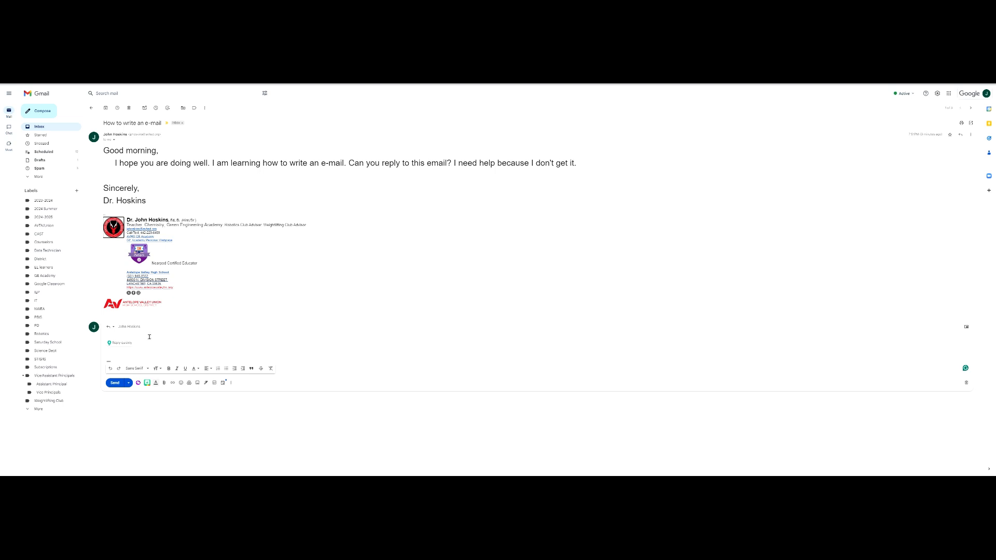
pyautogui.moveTo(131, 328)
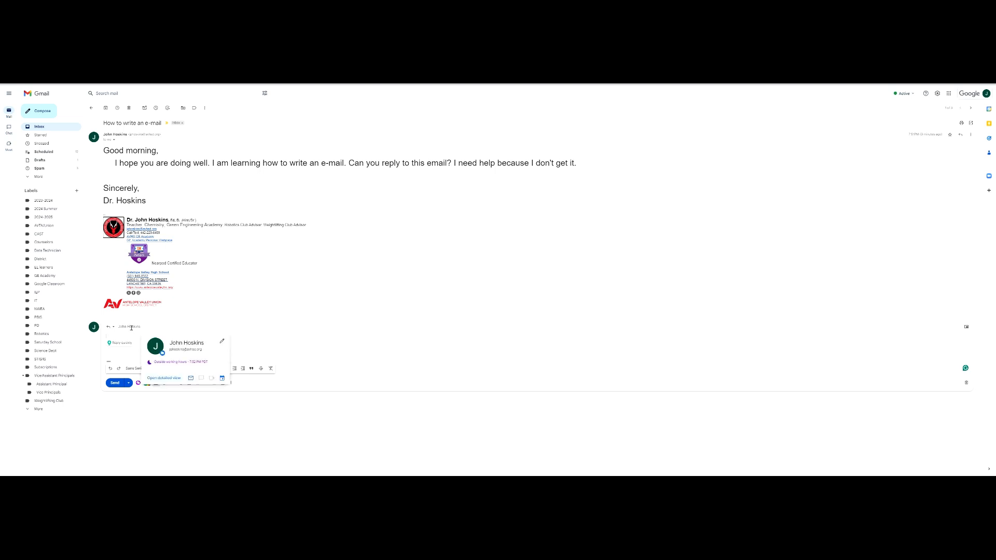
pyautogui.click(131, 326)
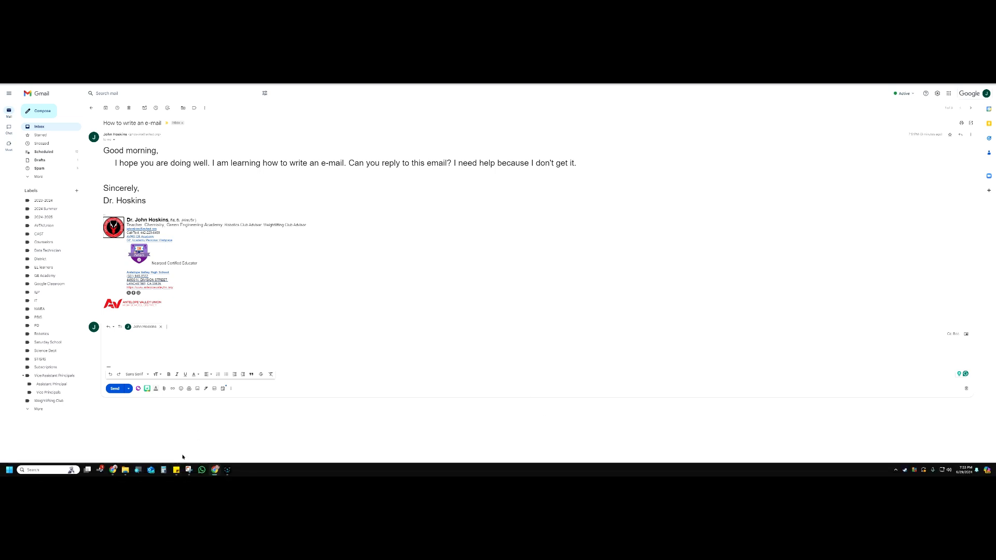
pyautogui.click(951, 335)
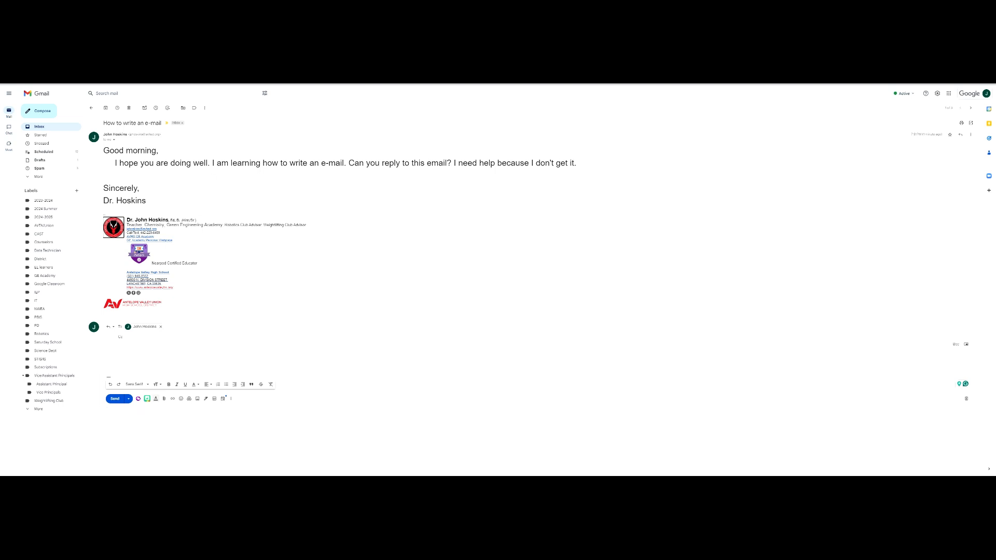
pyautogui.hotkey('ctrl', 't')
# Search Google Images for 'carbon copy paper' and preview the NCR Forms and Single-sided A4 Carbon paper results.
pyautogui.click(436, 179)
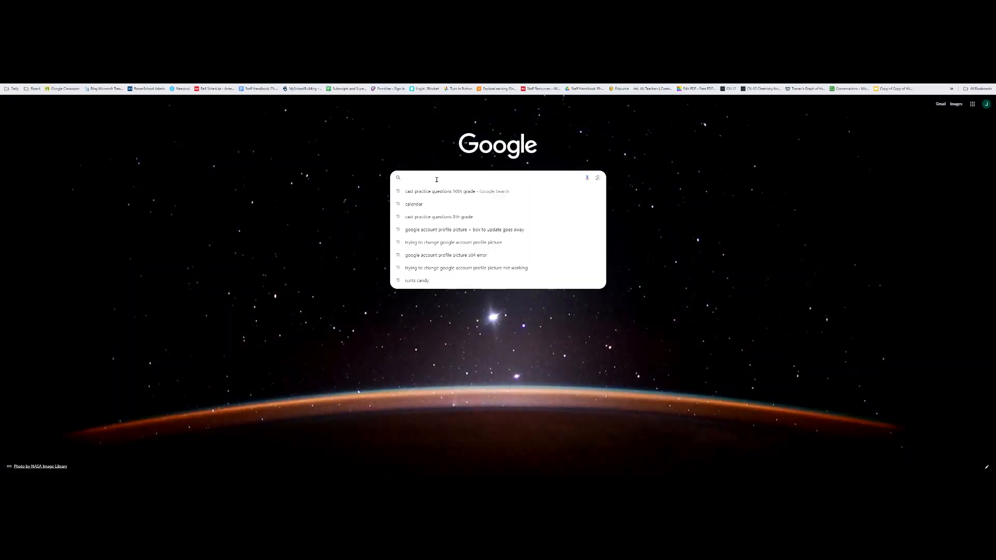
pyautogui.write('carbon copuy')
pyautogui.press('BackSpace')
pyautogui.press('BackSpace')
pyautogui.write('y paper')
pyautogui.press('Return')
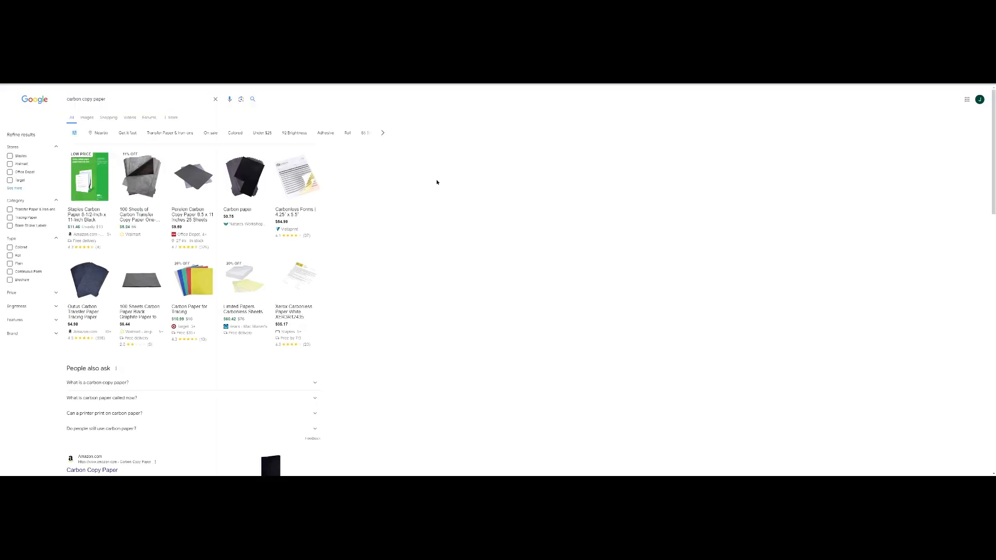
pyautogui.click(91, 117)
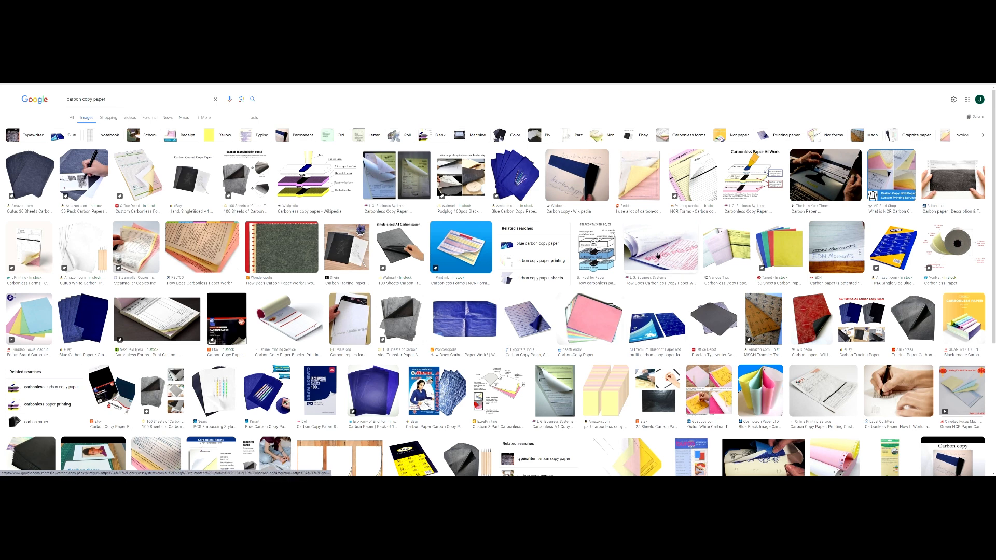
pyautogui.click(688, 189)
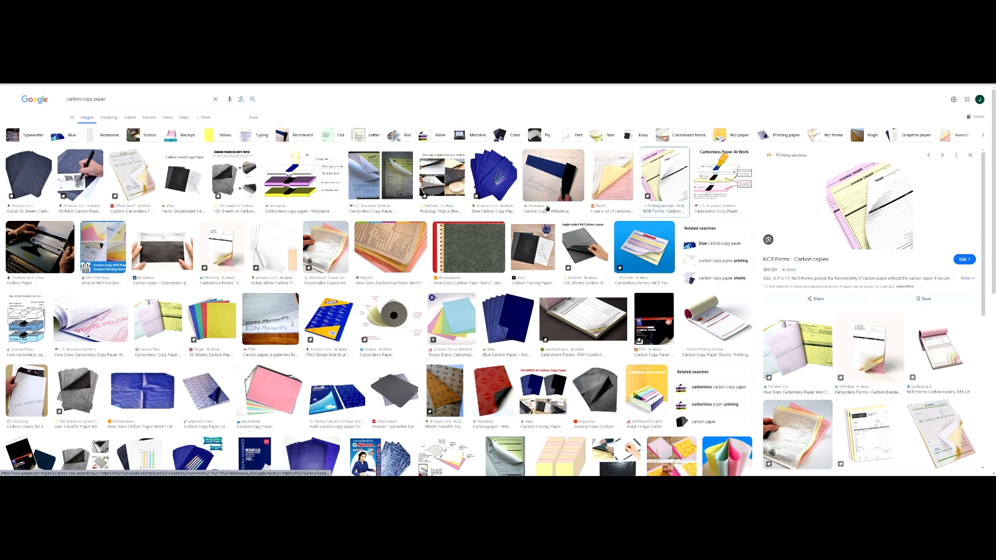
pyautogui.click(584, 248)
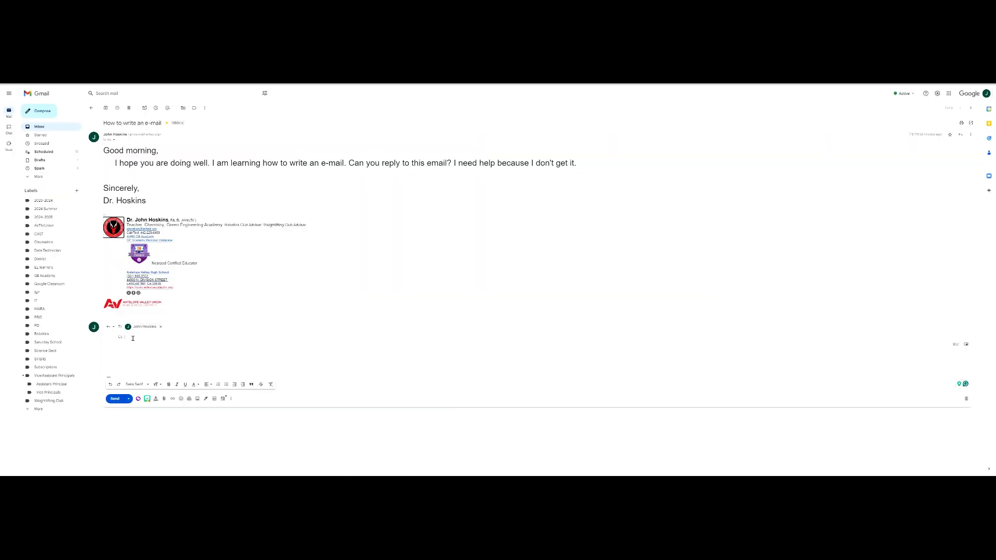
# Add a Bcc recipient row to the reply.
pyautogui.click(955, 345)
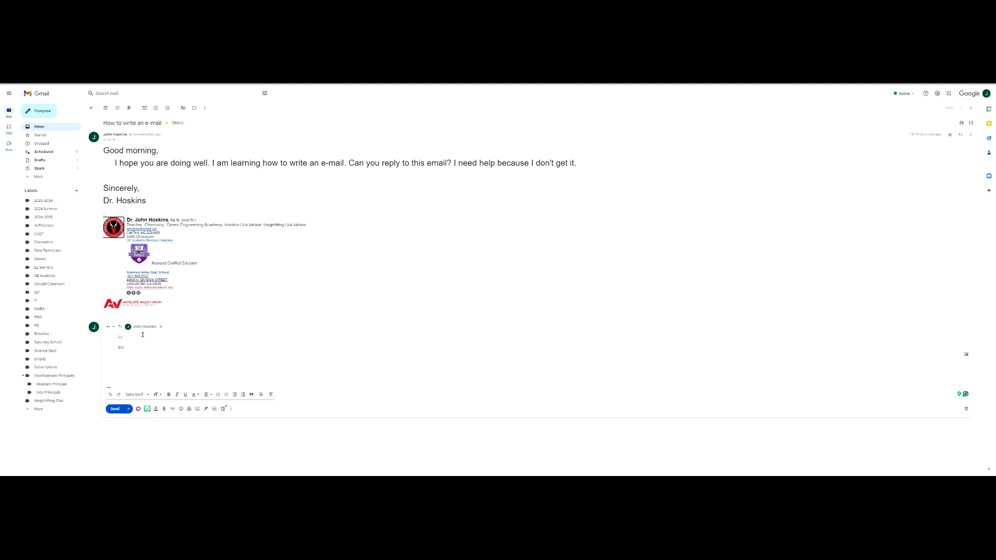
# Move the original sender into Bcc and add two suggested contacts as Bcc recipients.
pyautogui.moveTo(146, 328)
pyautogui.mouseDown()
pyautogui.moveTo(156, 347)
pyautogui.moveTo(140, 347)
pyautogui.mouseUp()
pyautogui.press('Return')
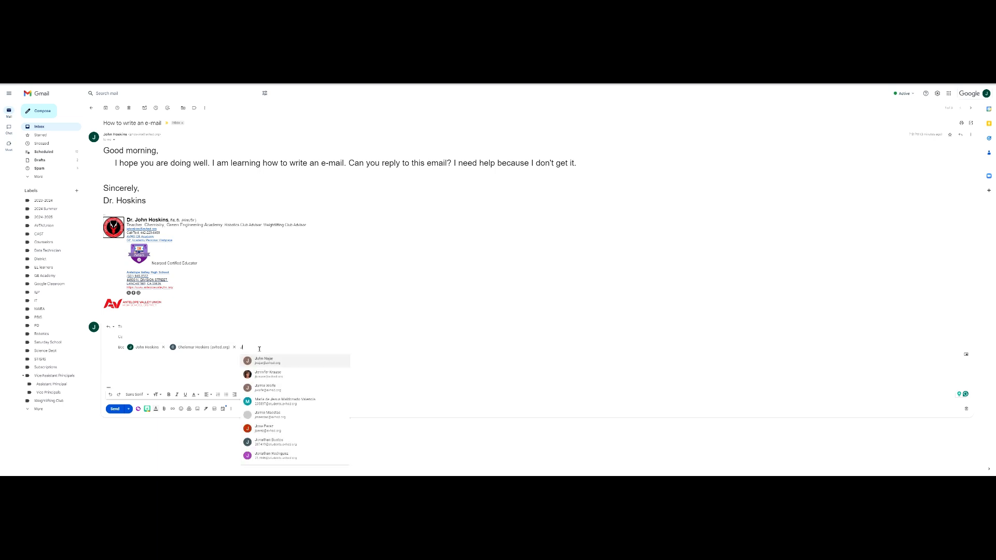
pyautogui.press('Return')
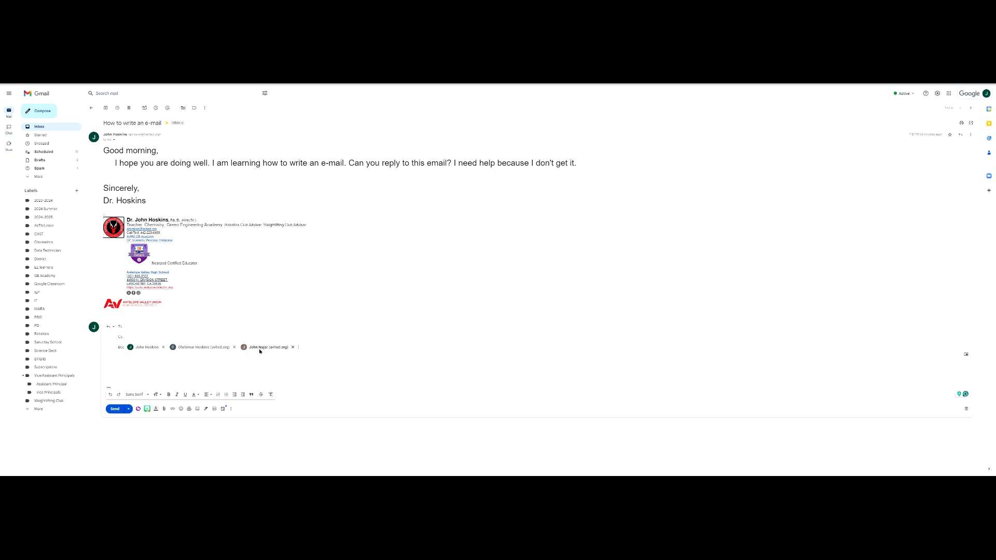
pyautogui.moveTo(260, 349)
# Move the sender back to To, remove both Bcc contacts, and collapse the address rows.
pyautogui.moveTo(138, 348); pyautogui.dragTo(137, 328)
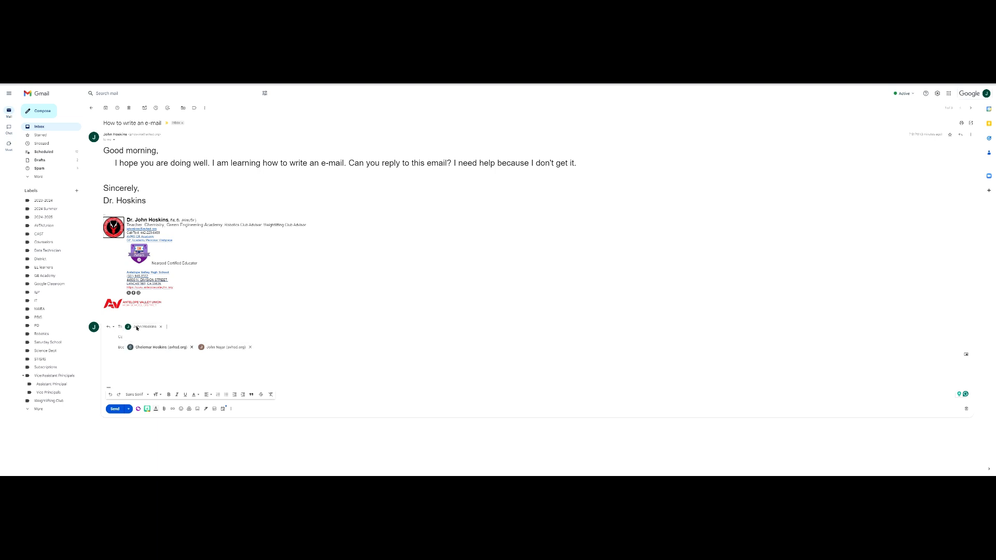
pyautogui.moveTo(132, 330)
pyautogui.click(191, 347)
pyautogui.click(179, 347)
pyautogui.click(126, 366)
pyautogui.click(156, 368)
pyautogui.click(160, 362)
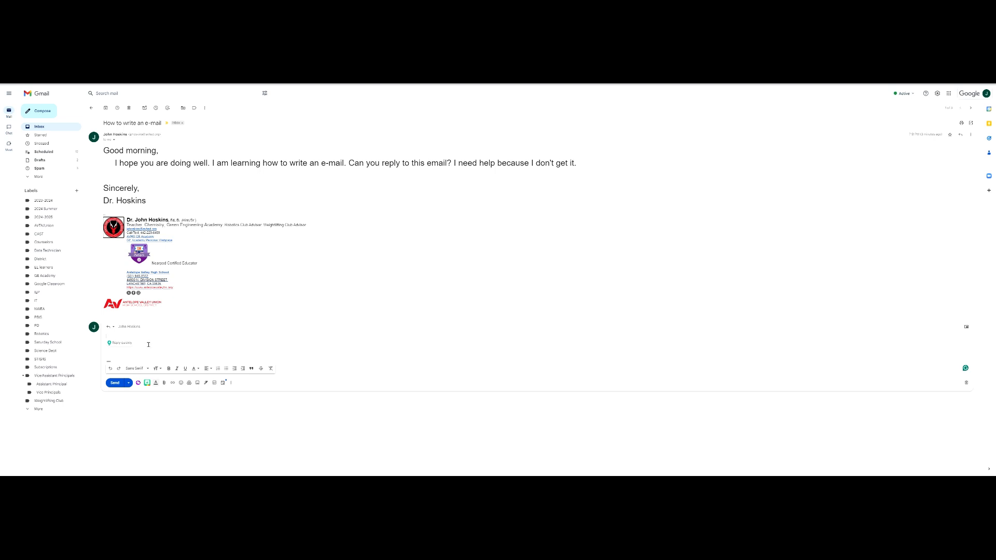
# Write 'Good evening', 'I am doing well, thank you.' and 'I am glad you are learning how to write an e-mail.'.
pyautogui.write('Good evening,')
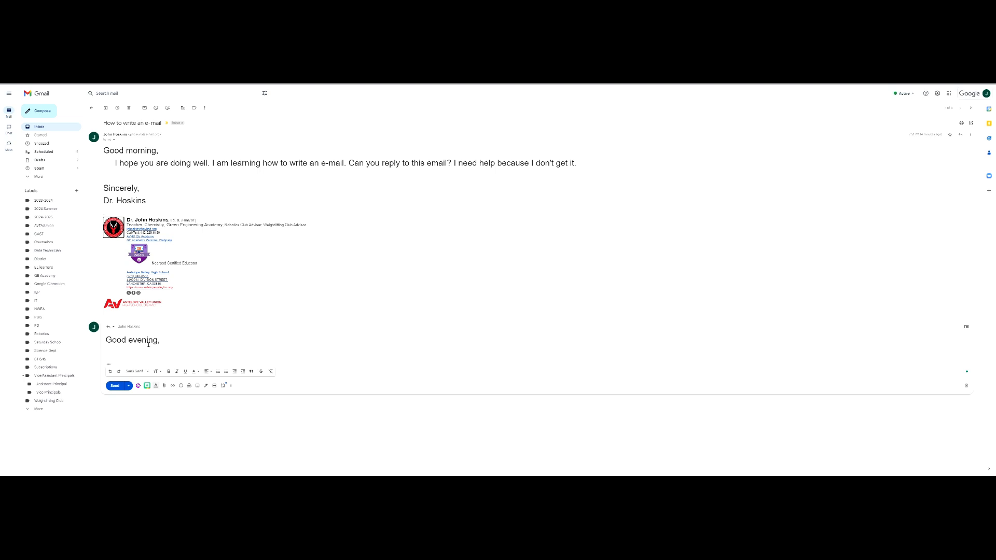
pyautogui.write('I am doing')
pyautogui.press('Tab')
pyautogui.write(', thank')
pyautogui.press('Tab')
pyautogui.write('.')
pyautogui.write('I am glad you are')
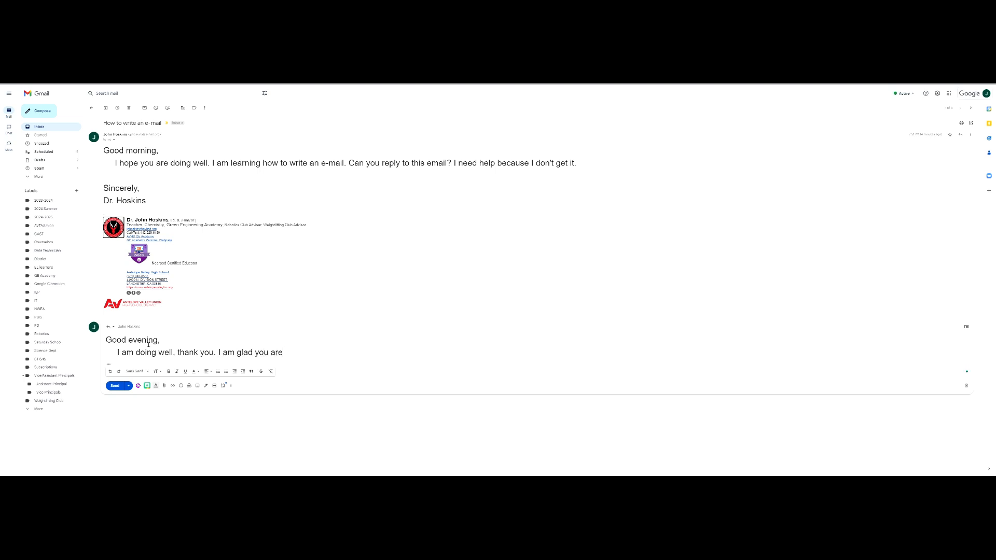
pyautogui.write(' learning how to write an e-mail.')
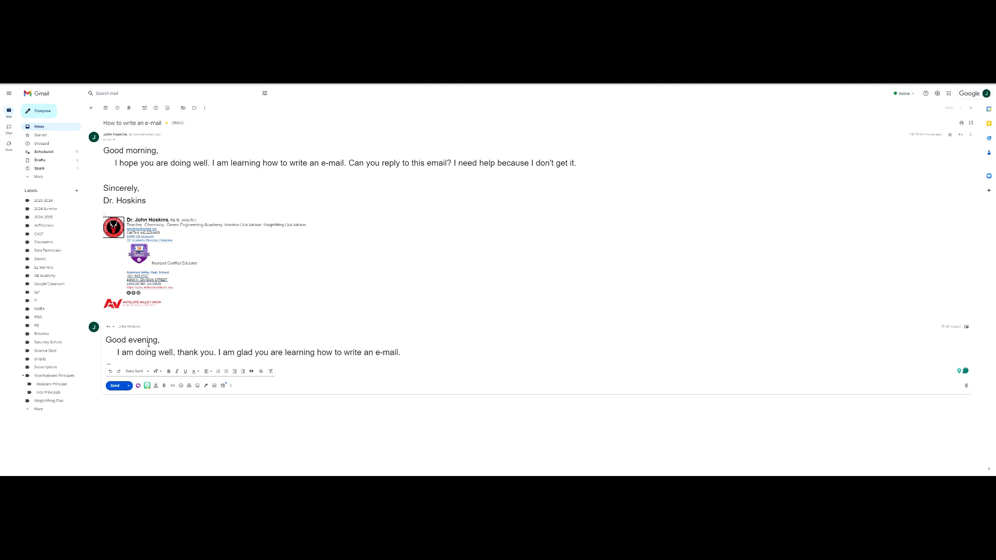
# Add the sign-off 'Thanks,' with the sender's name on the line below.
pyautogui.press('Return')
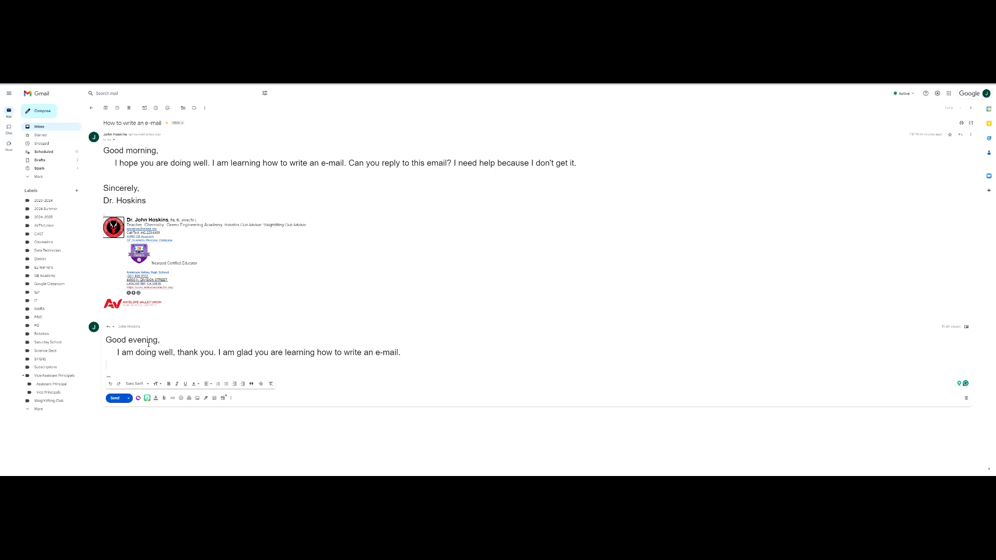
pyautogui.press('Return')
pyautogui.write('S')
pyautogui.press('BackSpace')
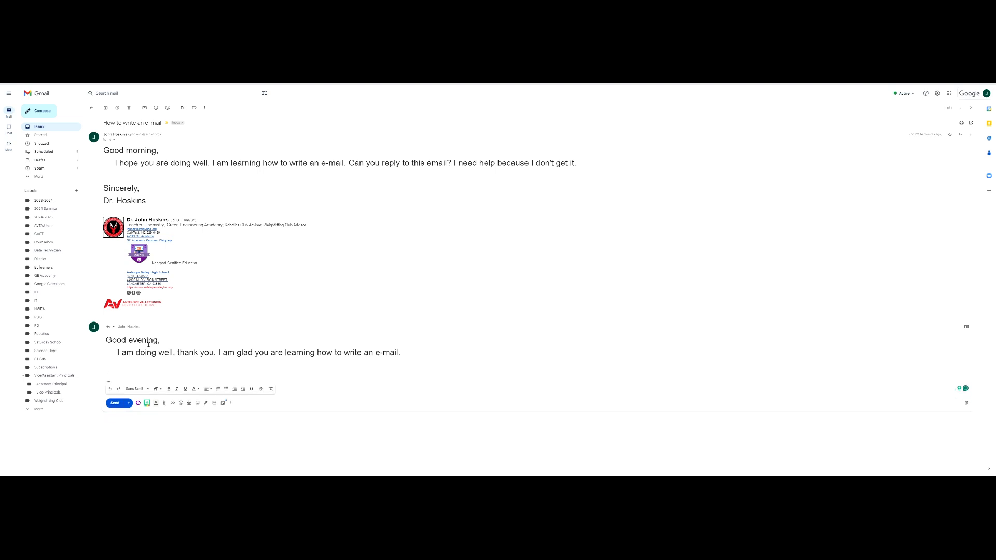
pyautogui.write('Thanks,')
pyautogui.press('Return')
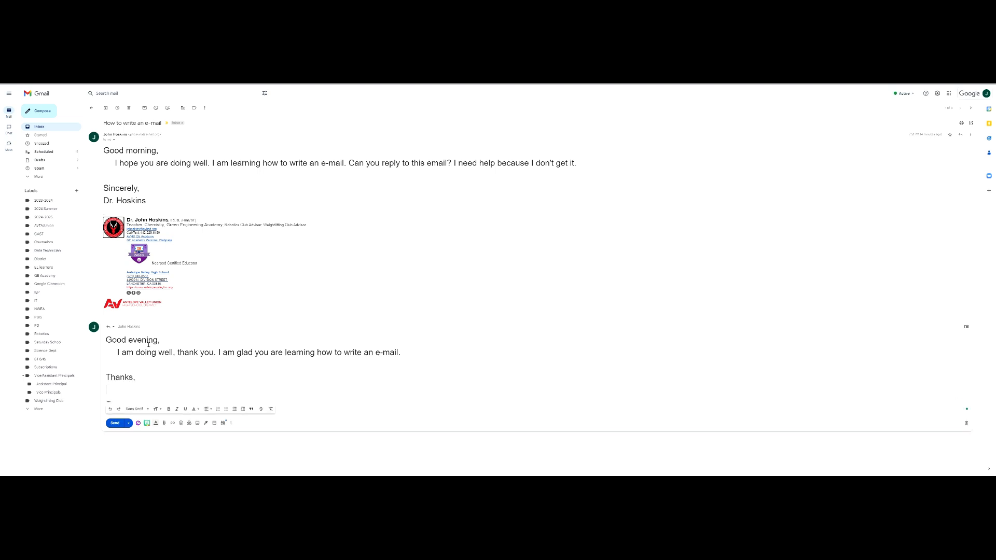
pyautogui.write('Dr. Hoskins')
# Send the reply, then delete the 'How to write an e-mail' conversation from the inbox.
pyautogui.click(115, 422)
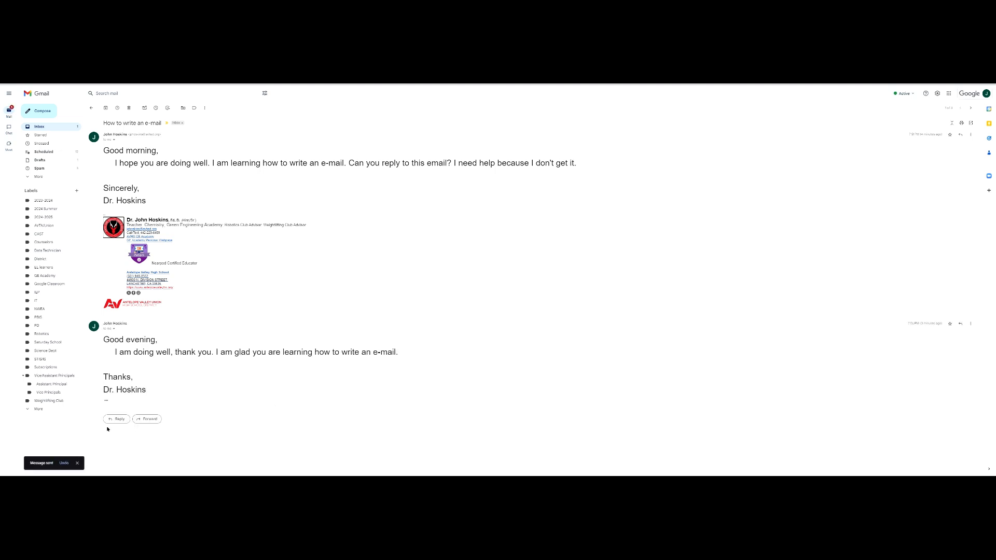
pyautogui.click(90, 109)
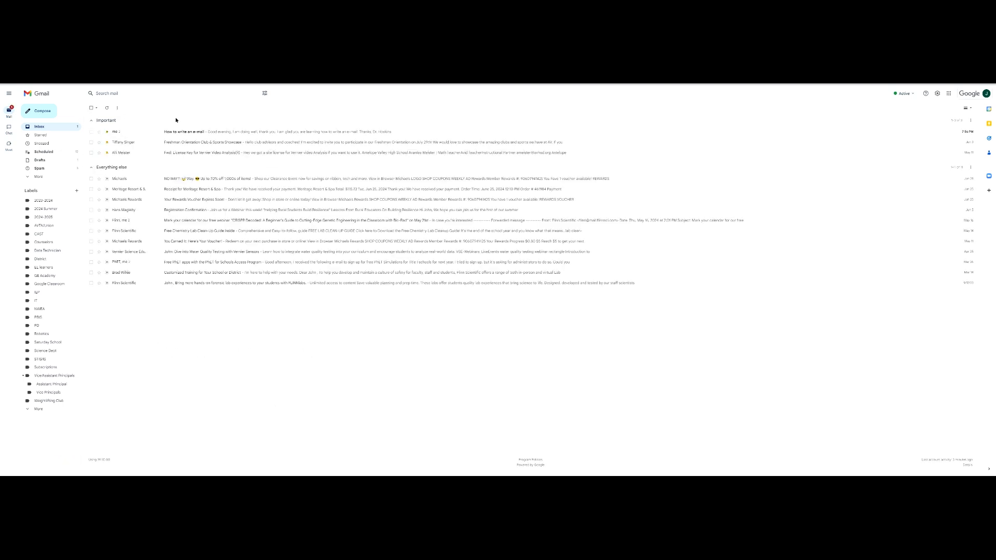
pyautogui.rightClick(181, 132)
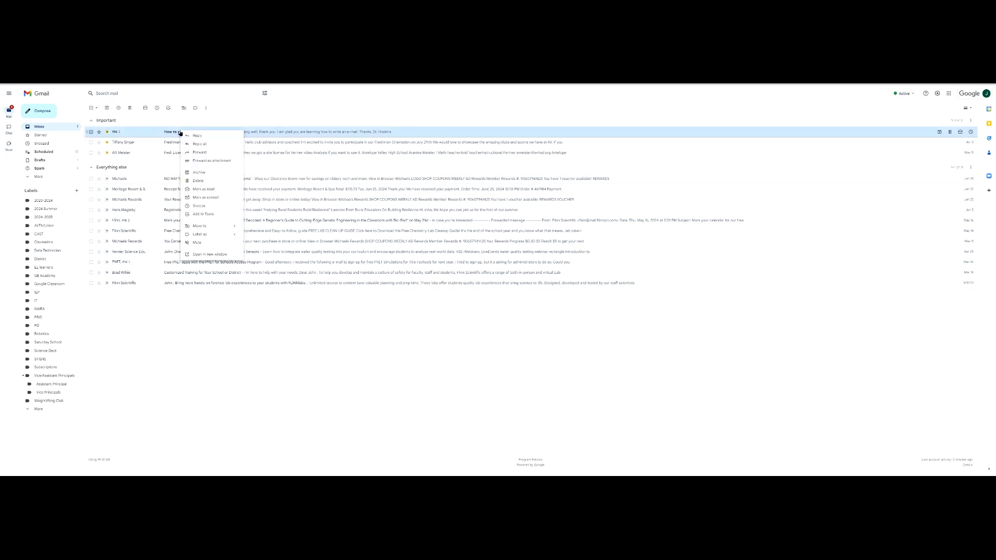
pyautogui.click(194, 179)
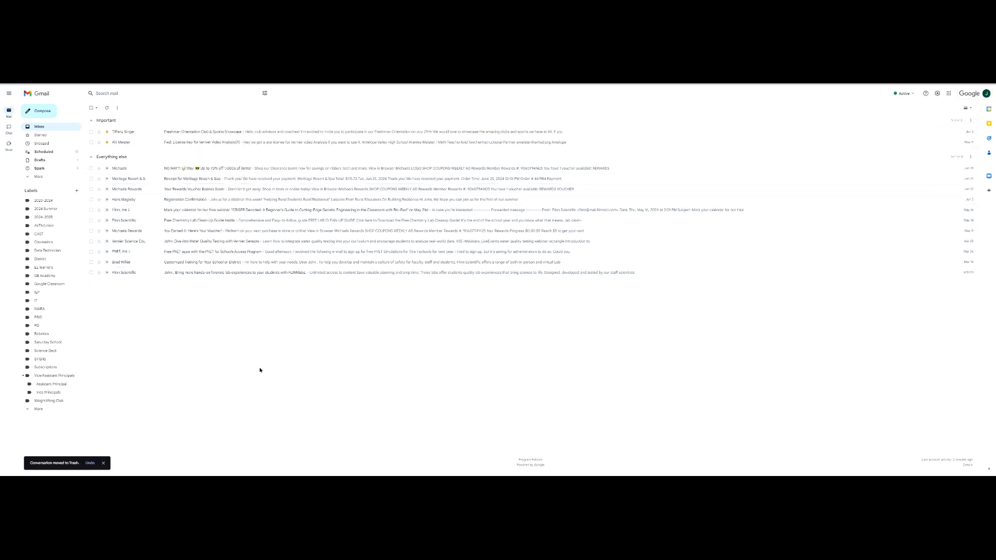